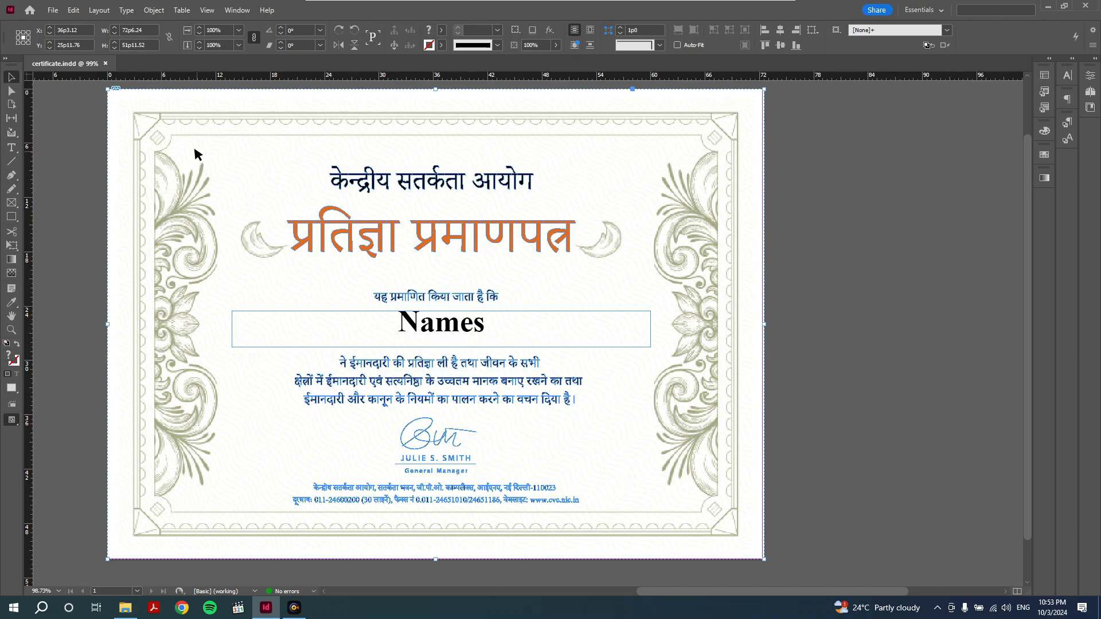
- Open data.xlsx from Certificate Tutorial > a, select names A2:A22, and return to InDesign
left_click(266, 608)
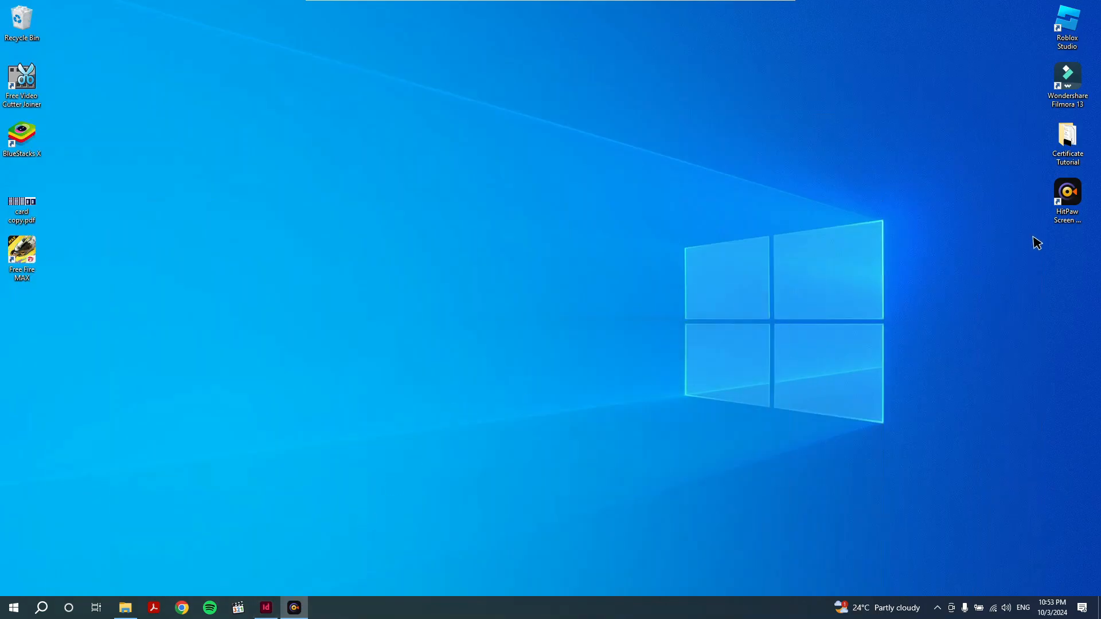
double_click(1068, 150)
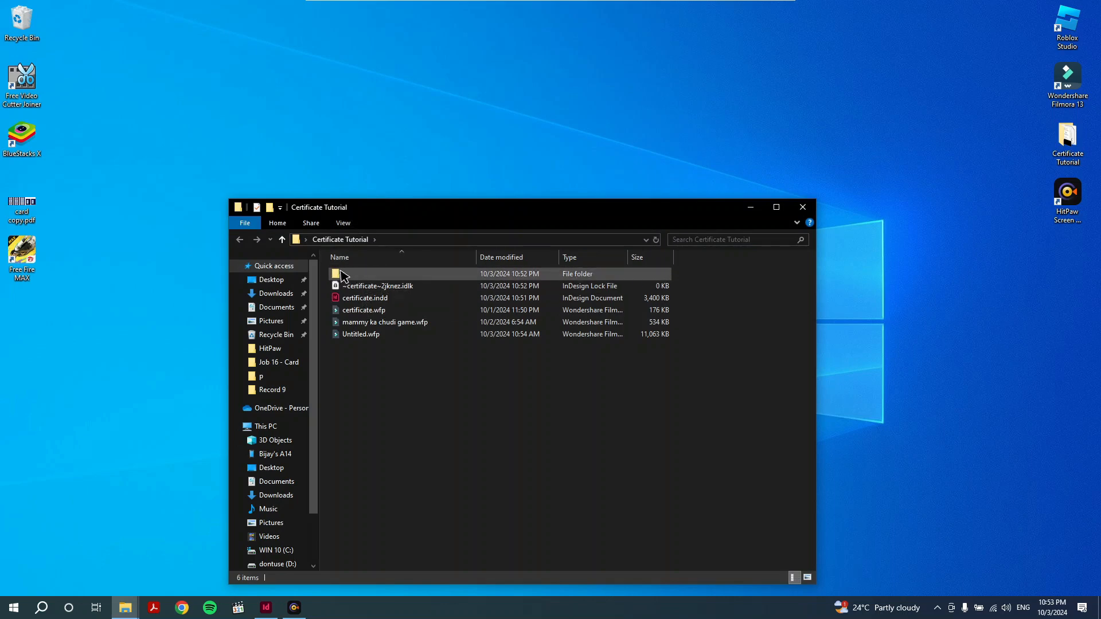
double_click(343, 276)
left_click(347, 310)
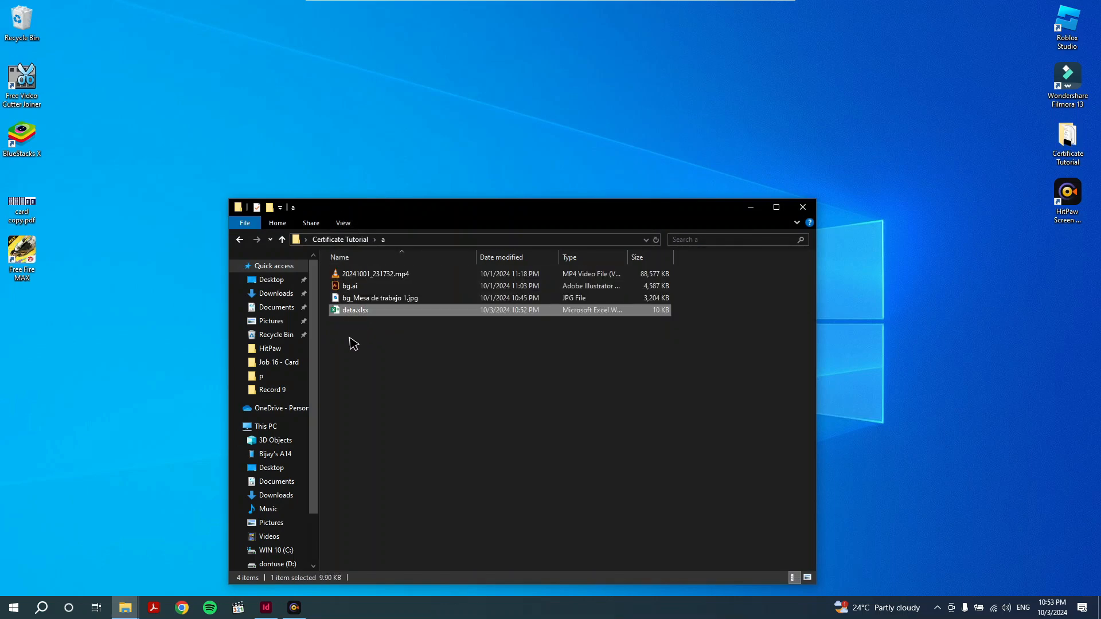
key("Return")
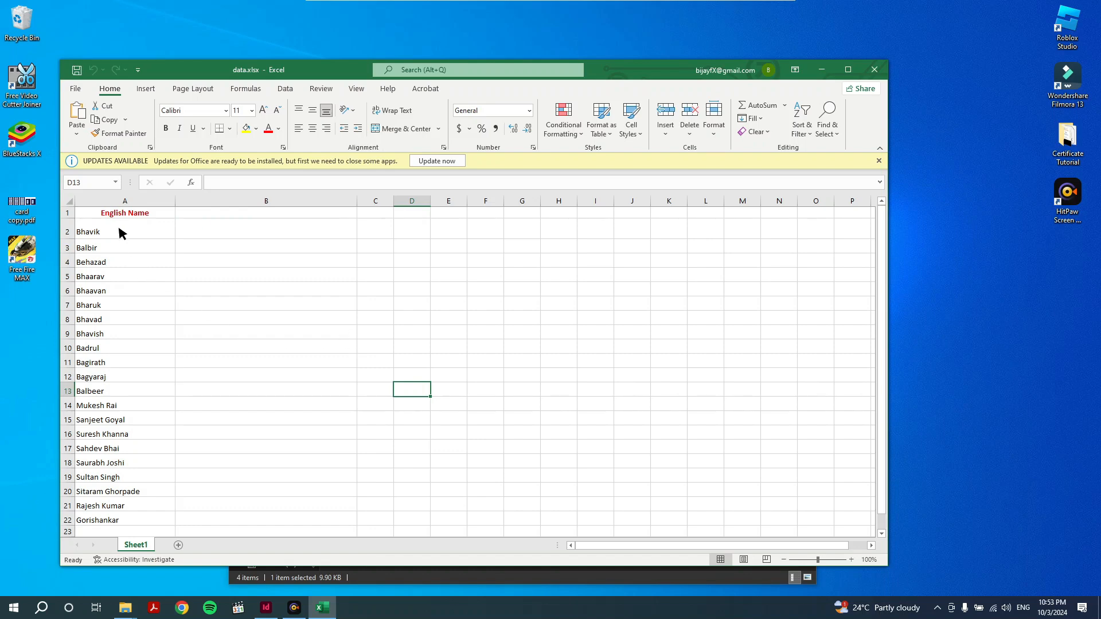
left_click_drag(122, 232, 113, 518)
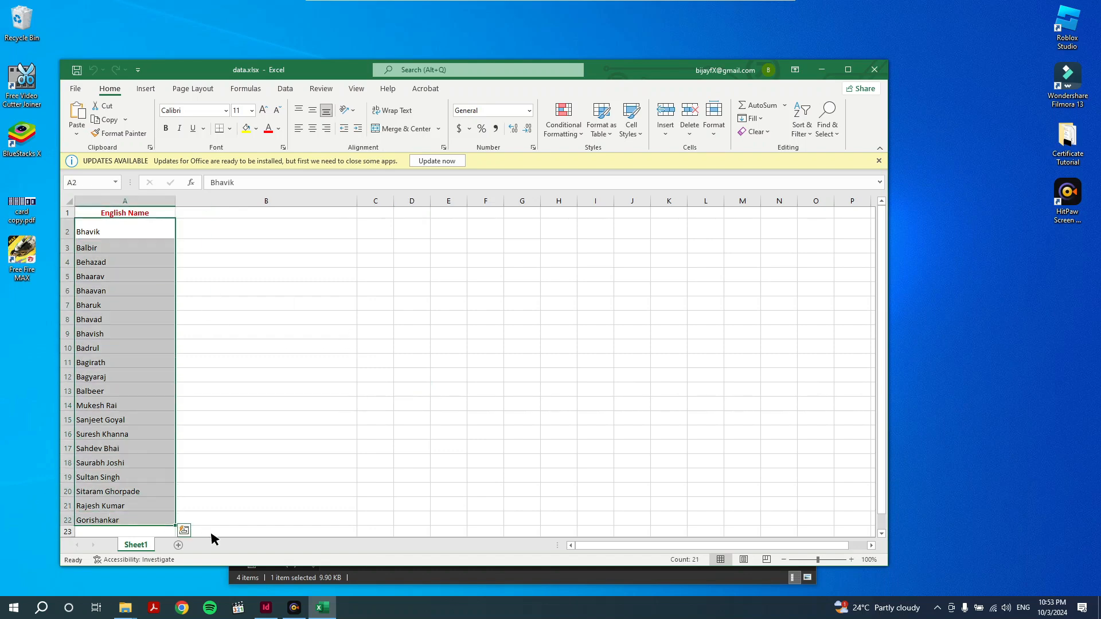
left_click(265, 608)
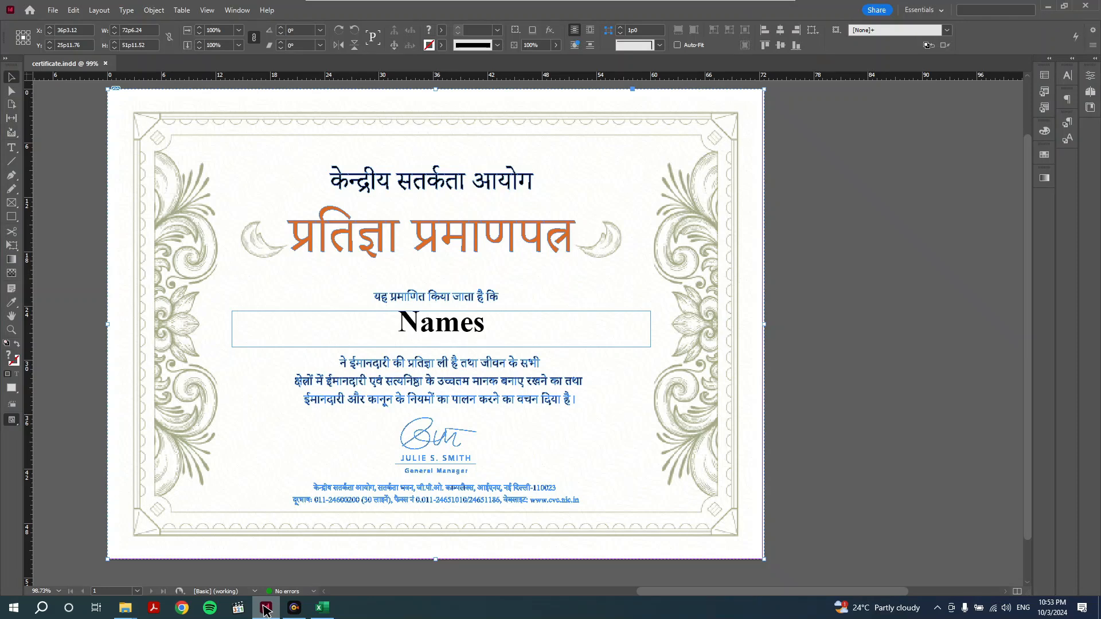
- Style the 'Names' placeholder in BDev 010 Bold with the green swatch fill
left_click(443, 331)
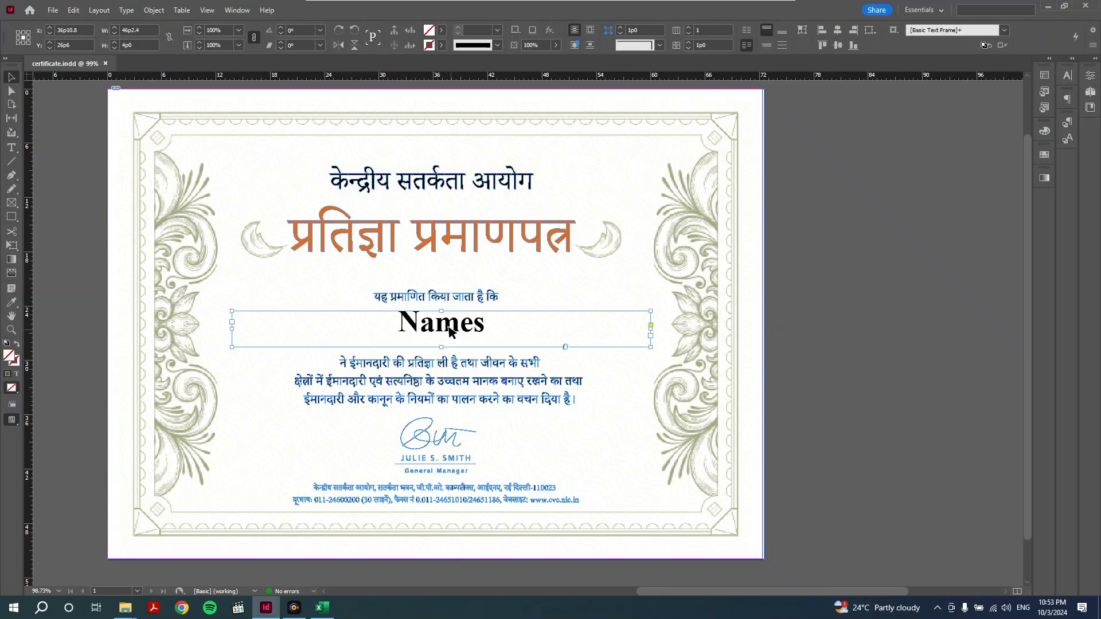
left_click(11, 148)
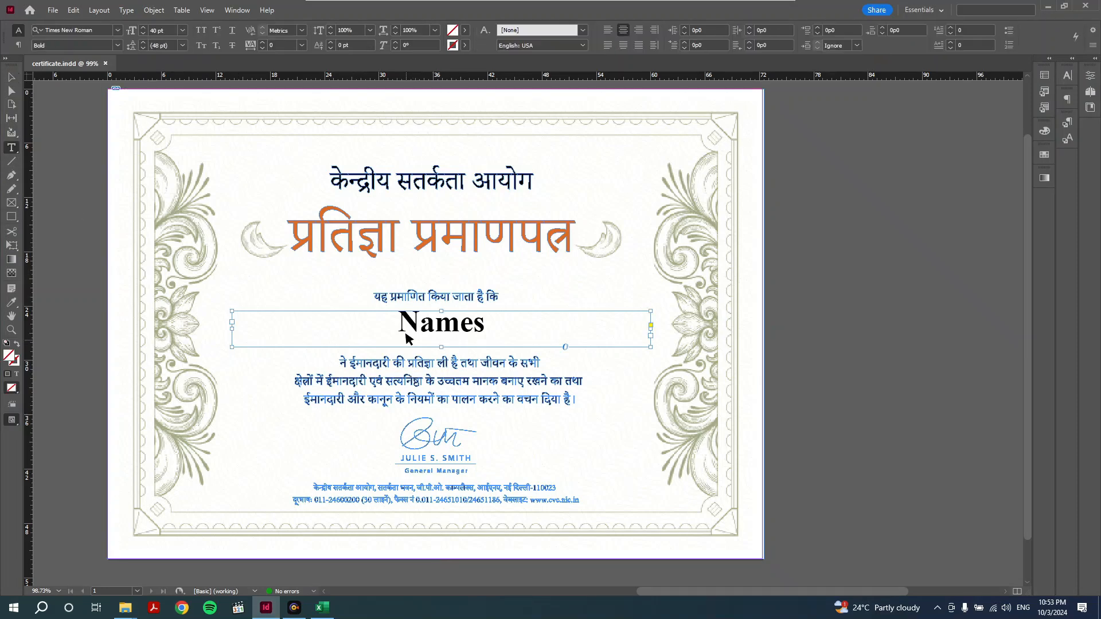
left_click_drag(491, 327, 385, 324)
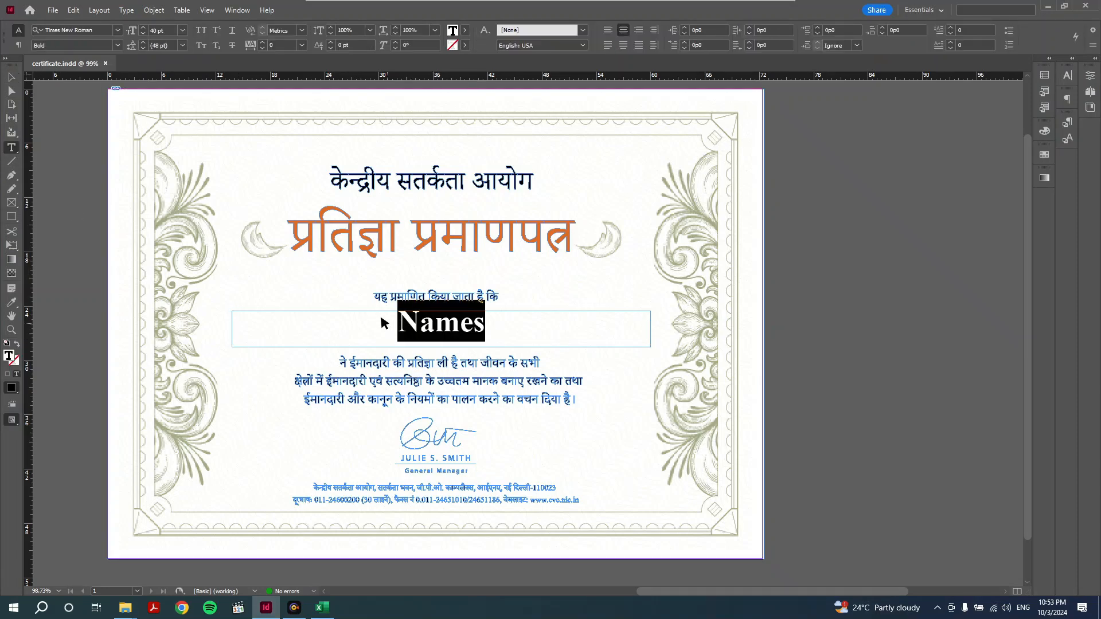
left_click(96, 31)
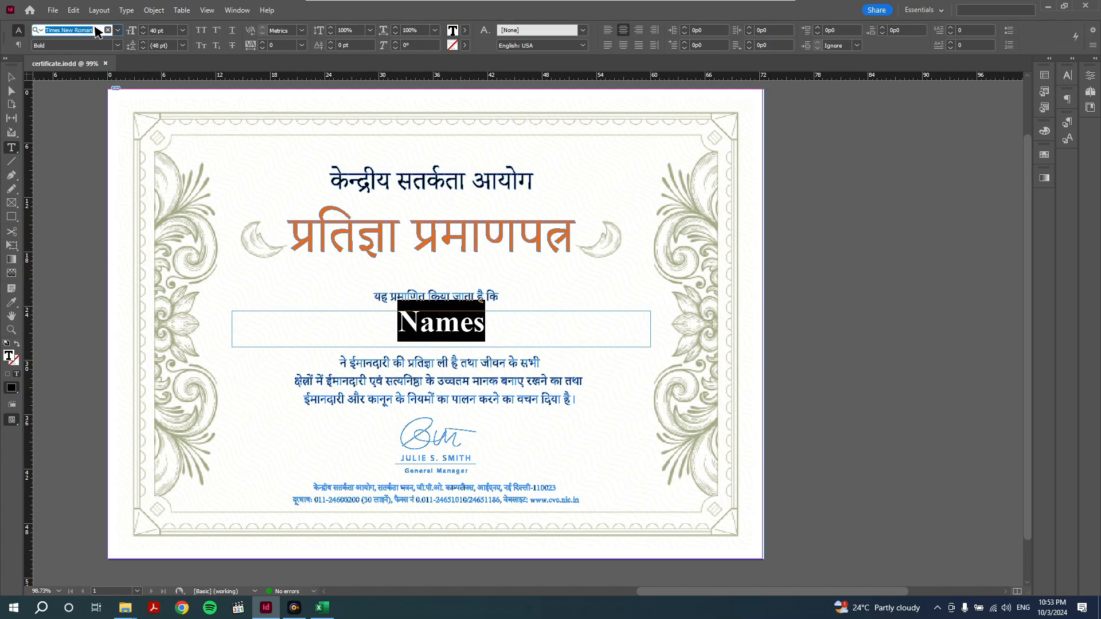
type("bdev")
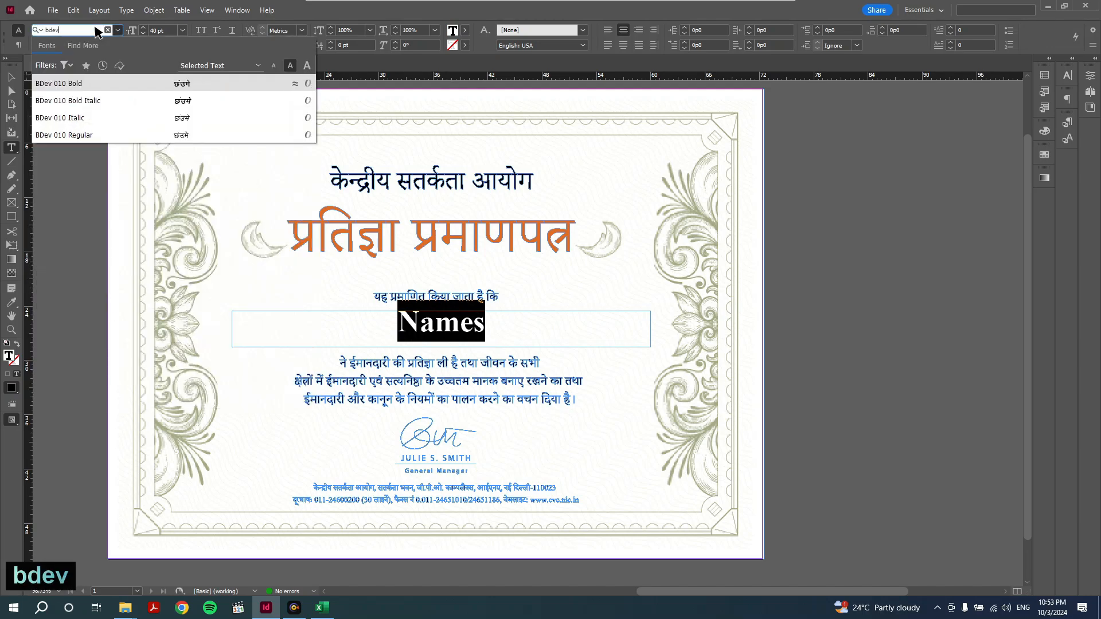
left_click(81, 85)
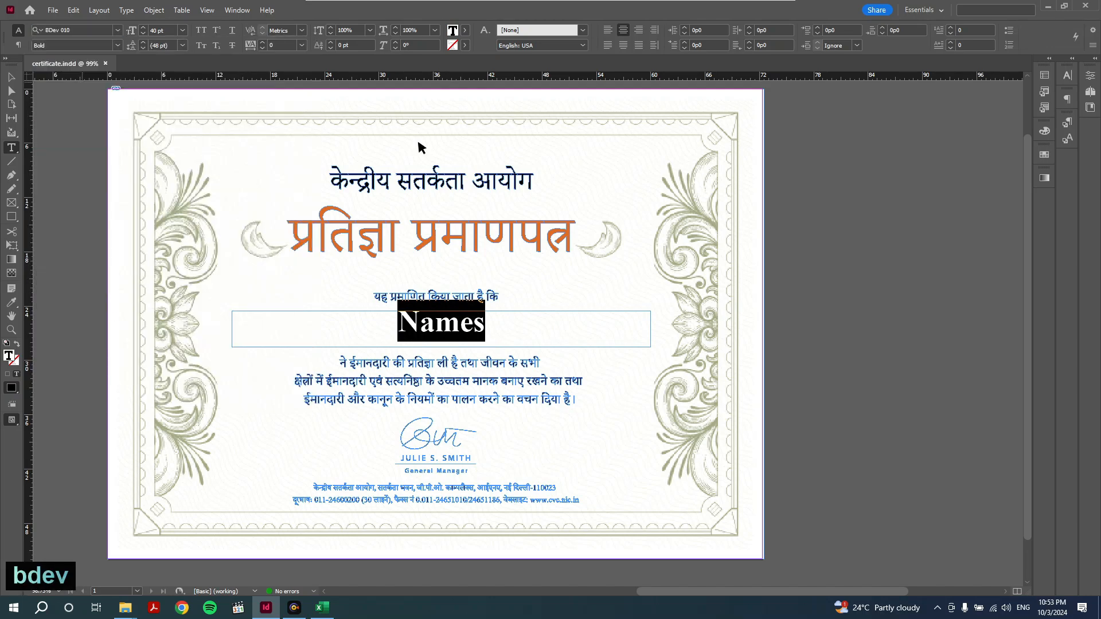
left_click(466, 31)
left_click(379, 166)
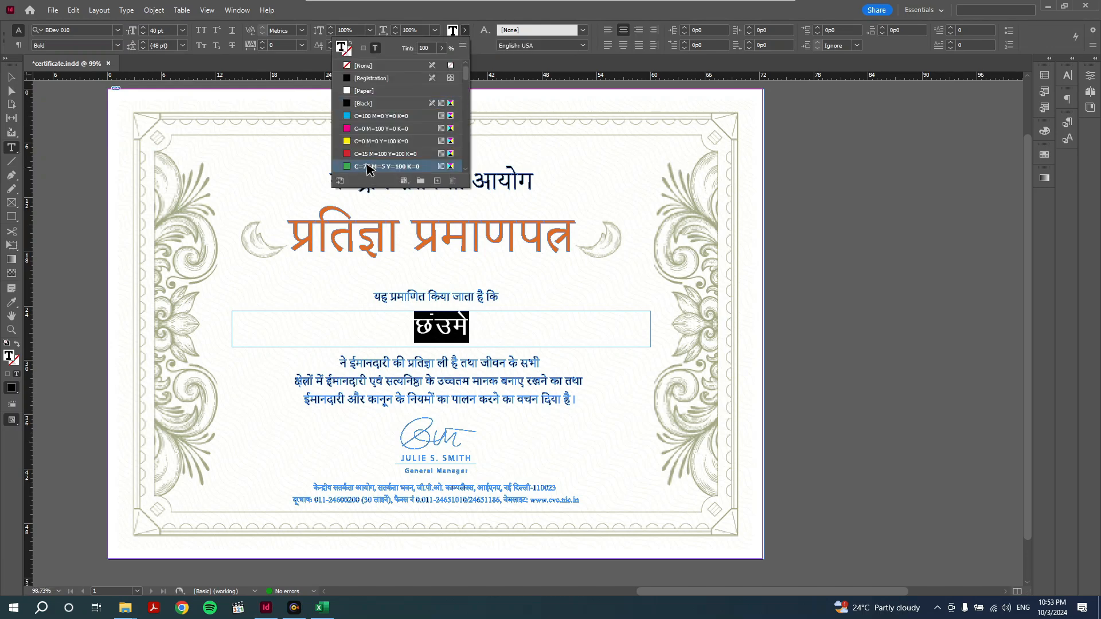
left_click(439, 328)
left_click_drag(487, 327, 373, 321)
type("-------")
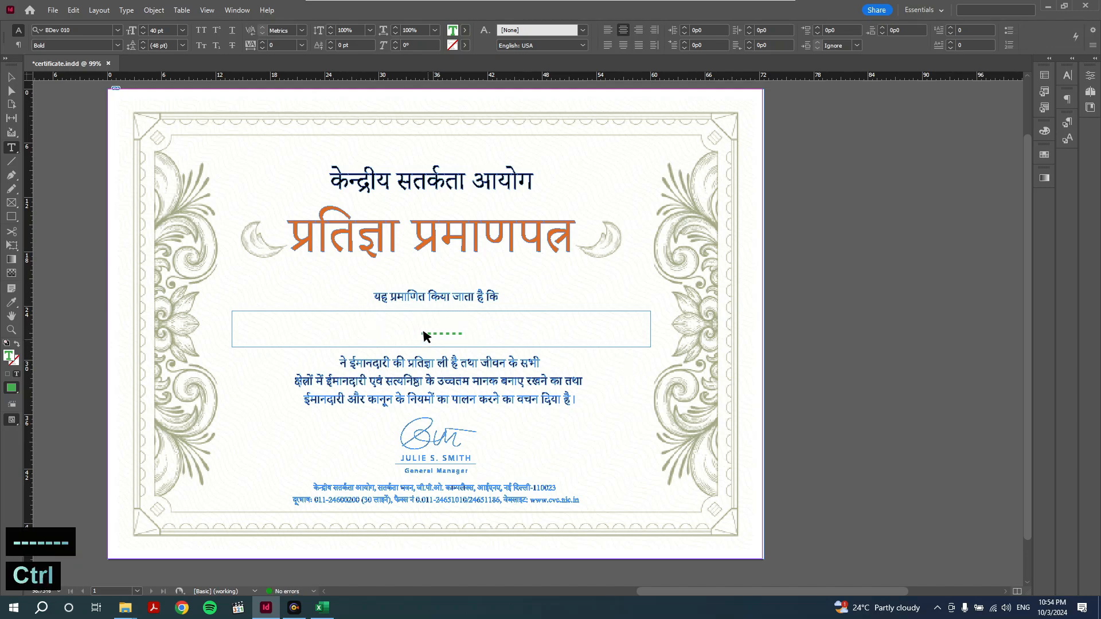
key("ctrl+shift+Left")
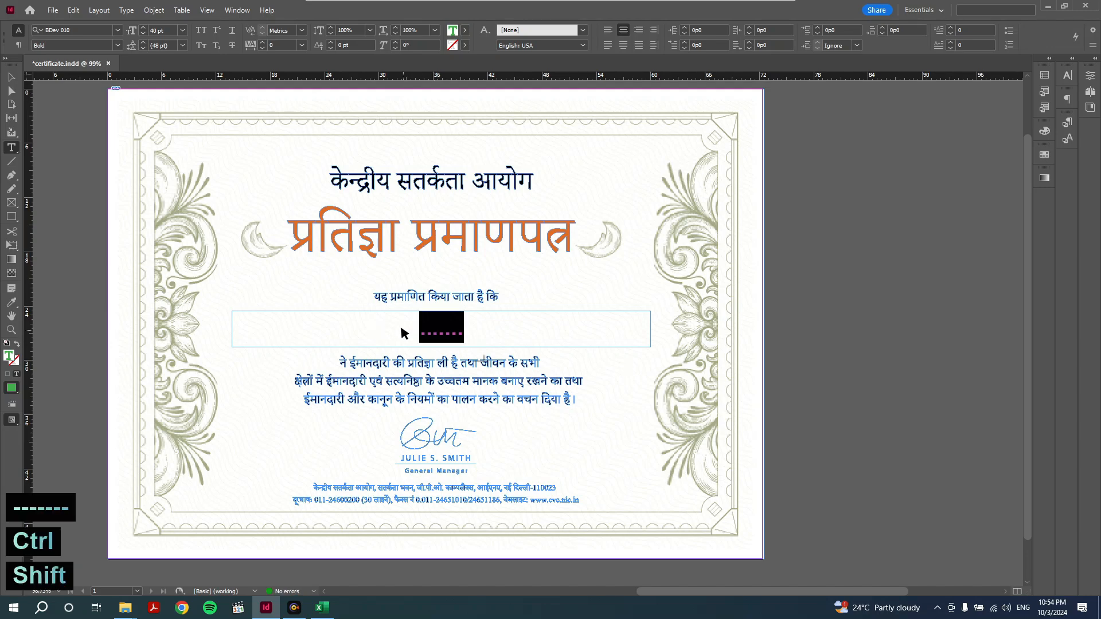
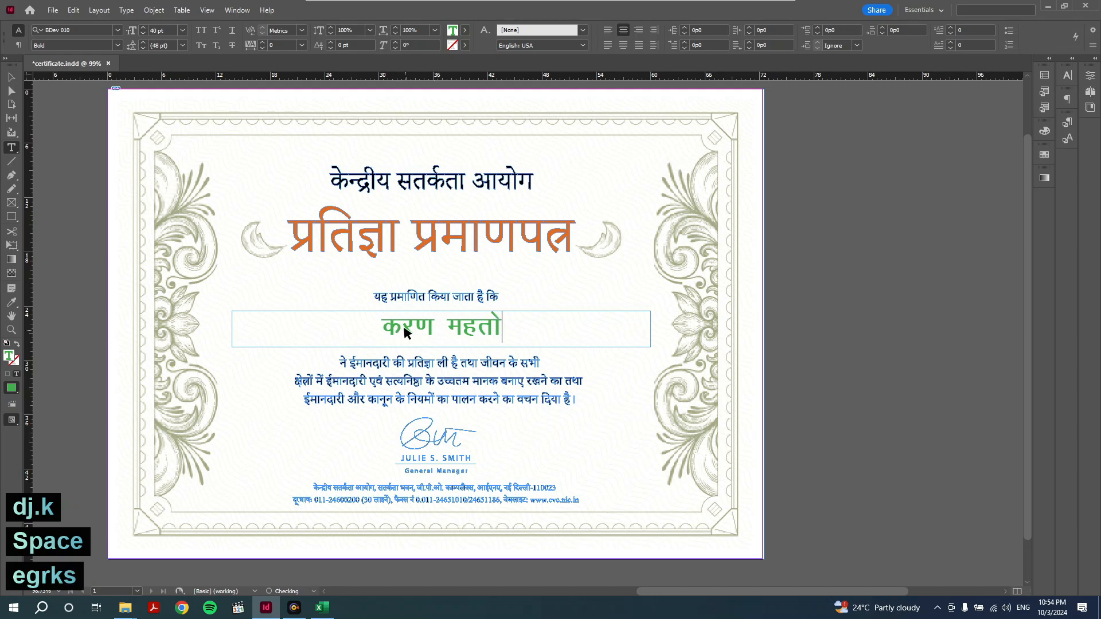
left_click(845, 291, "ctrl")
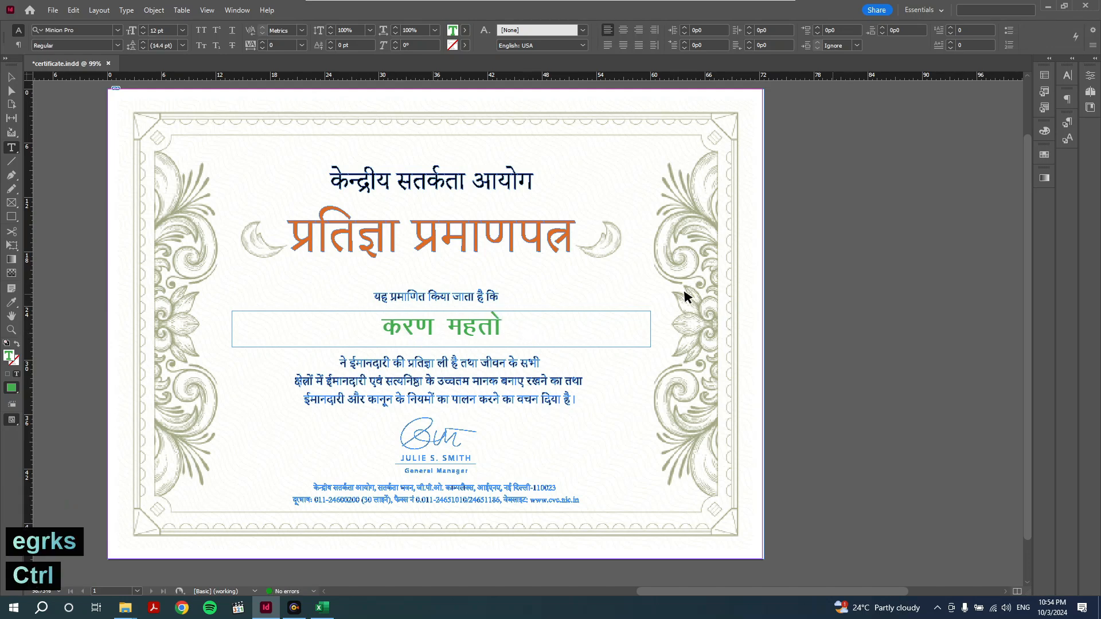
left_click_drag(518, 324, 435, 322)
key("ctrl+a")
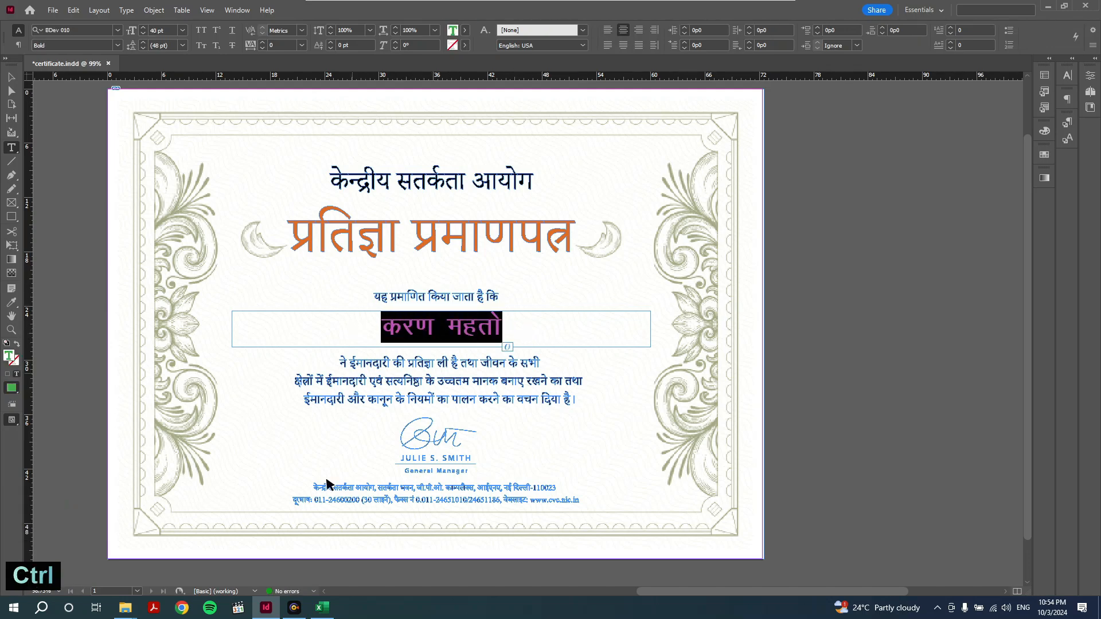
- Move the data.xlsx workbook window to the right, beside the certificate
left_click(322, 607)
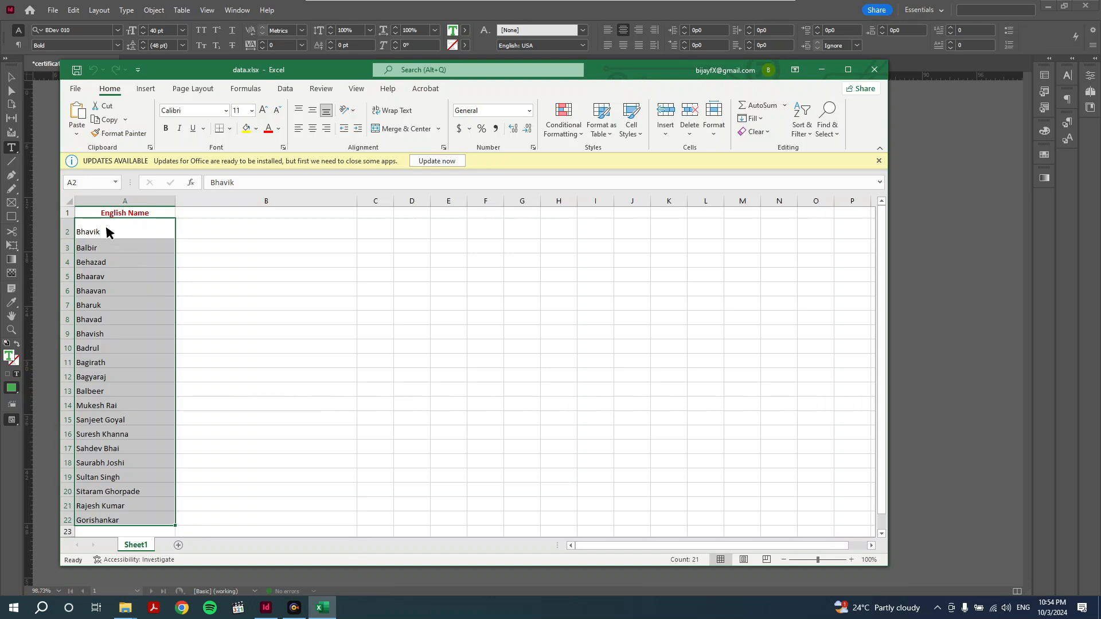
left_click_drag(105, 224, 105, 522)
left_click_drag(197, 62, 755, 63)
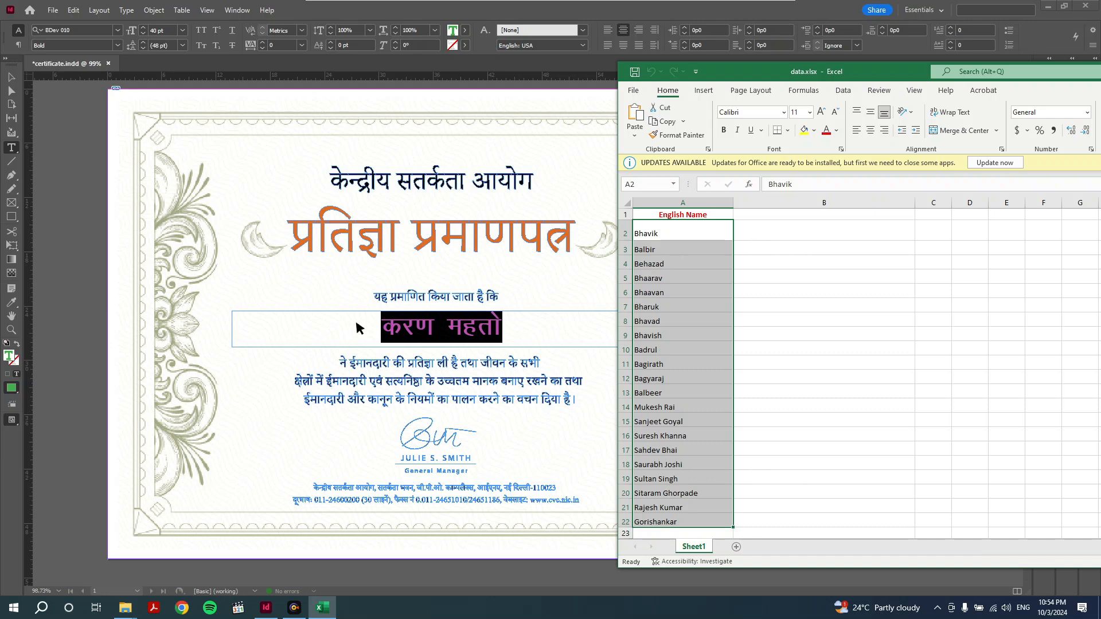
left_click(500, 328)
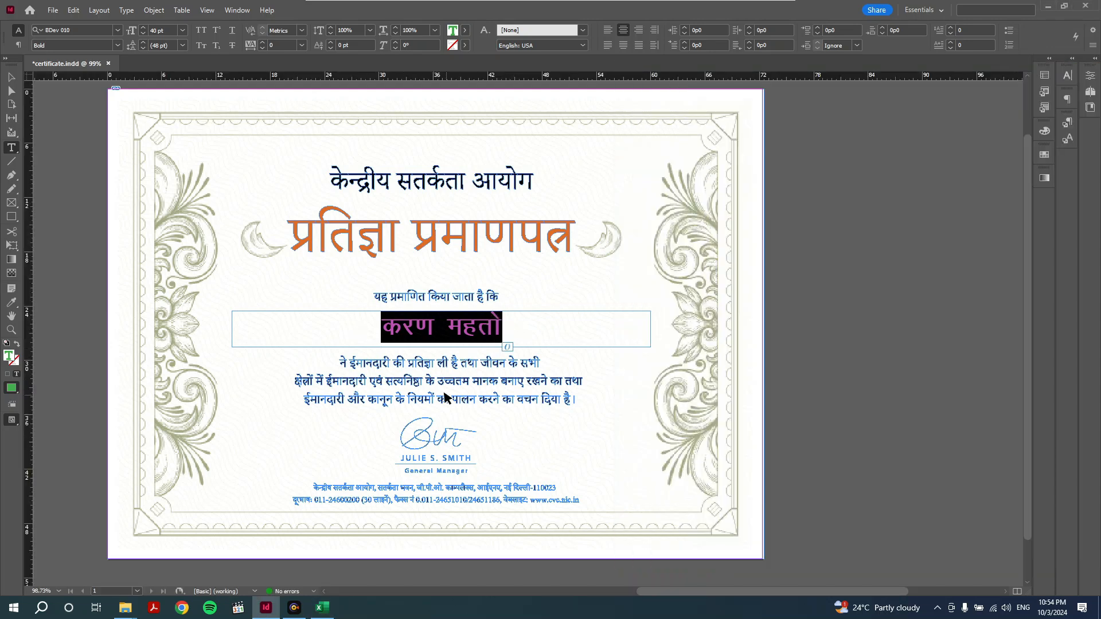
- Copy the 21 English names in A2:A22 of data.xlsx
mouse_move(325, 607)
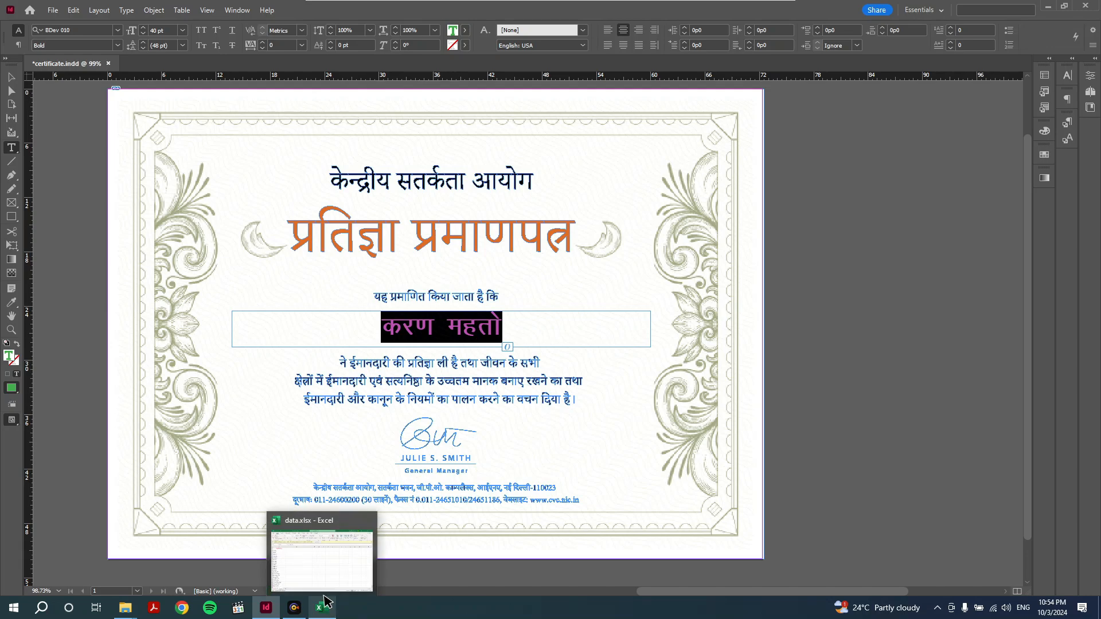
left_click(323, 607)
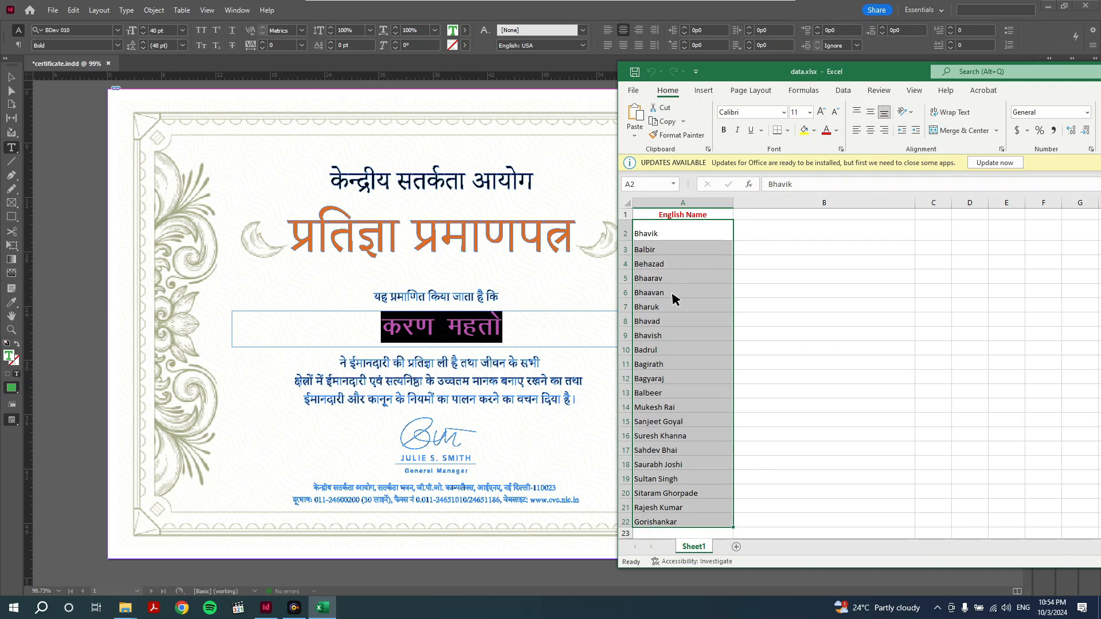
left_click_drag(671, 235, 671, 523)
key("ctrl+c")
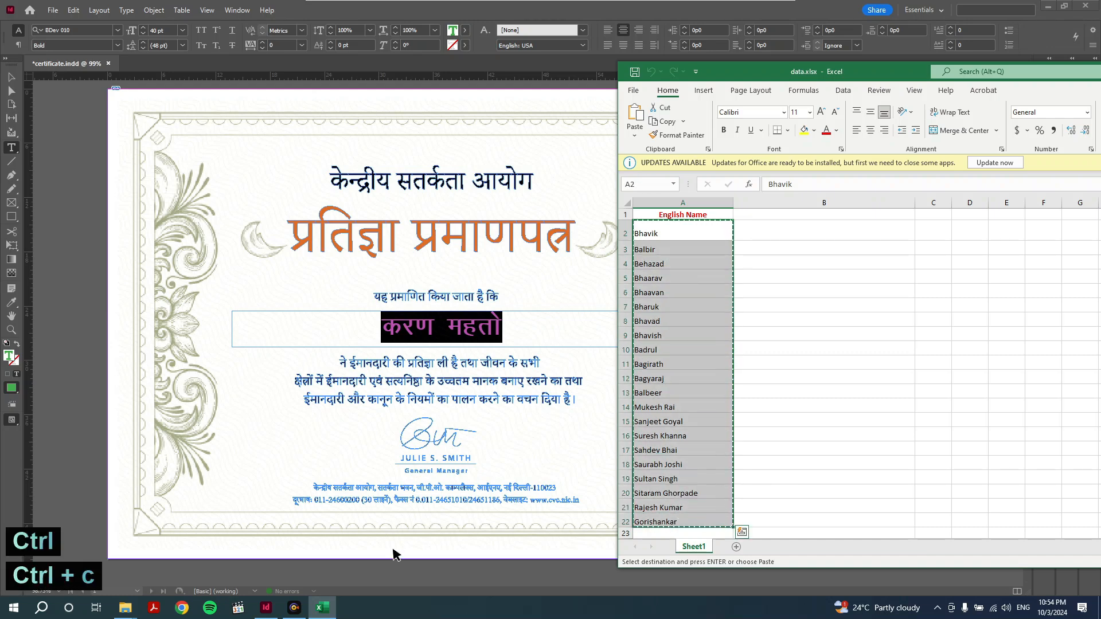
left_click(181, 608)
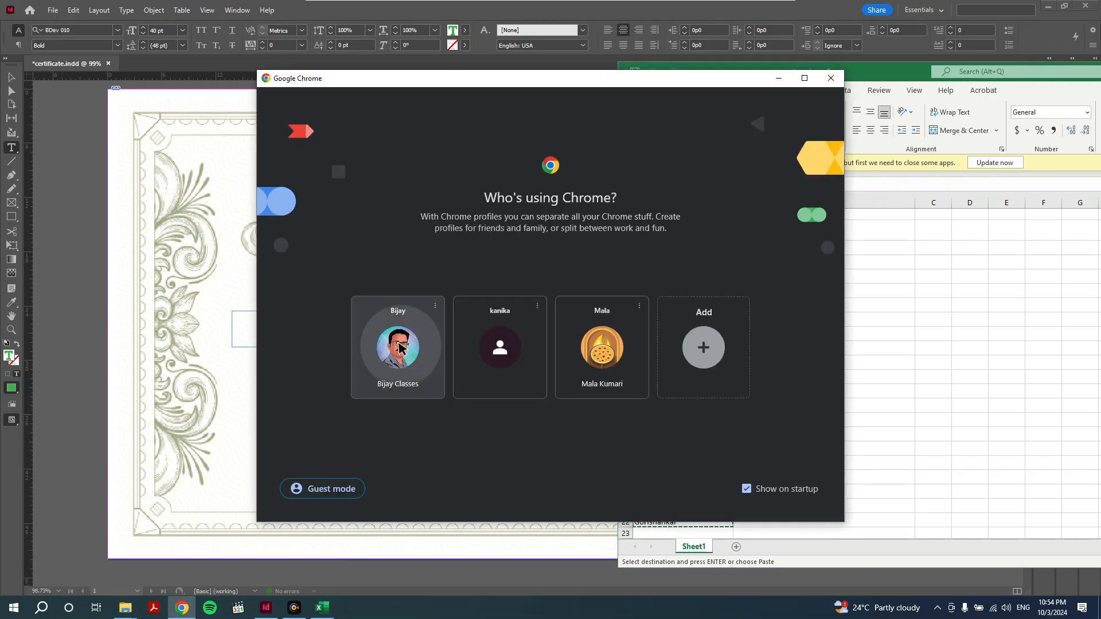
- Search Google for 'translate' in a new Chrome tab, closing the YouTube Studio tab
left_click(383, 330)
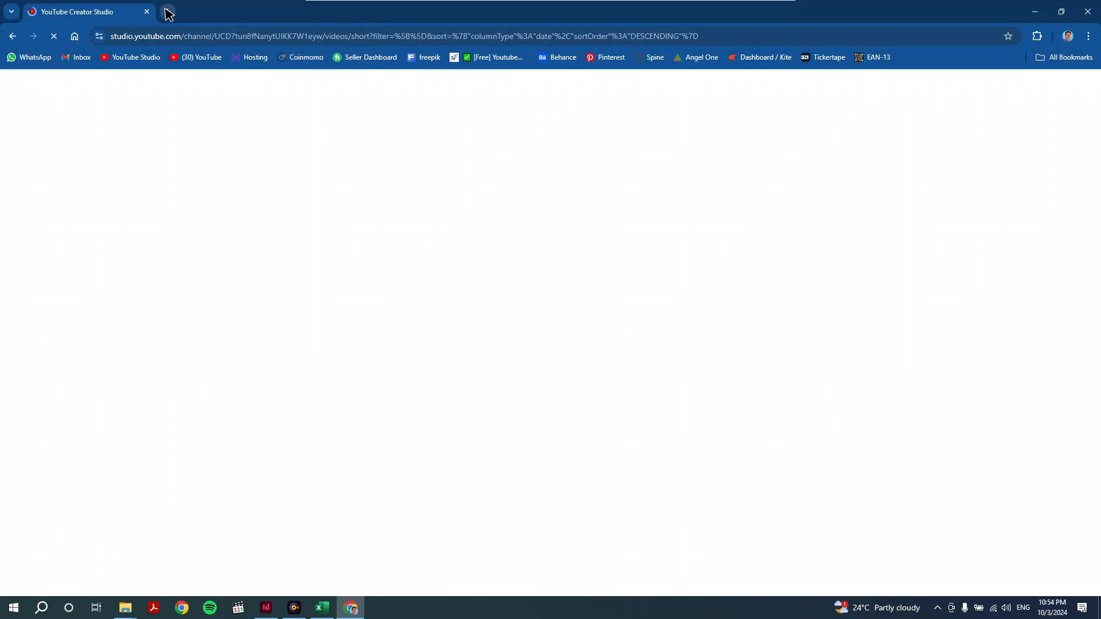
left_click(167, 11)
left_click(146, 11)
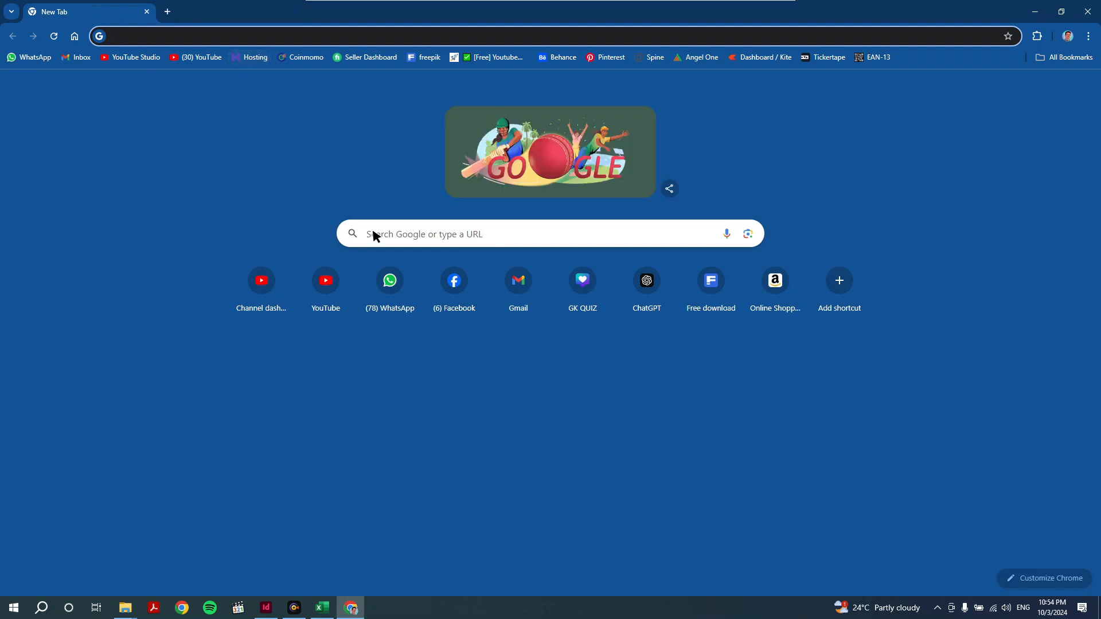
left_click(393, 234)
type("tr")
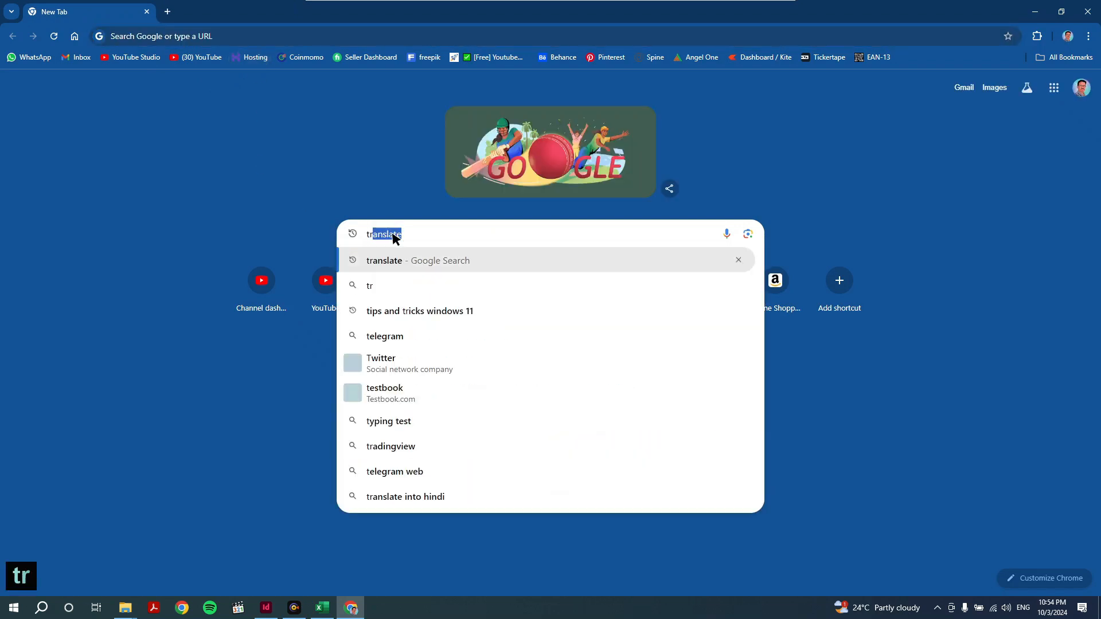
type("anslate")
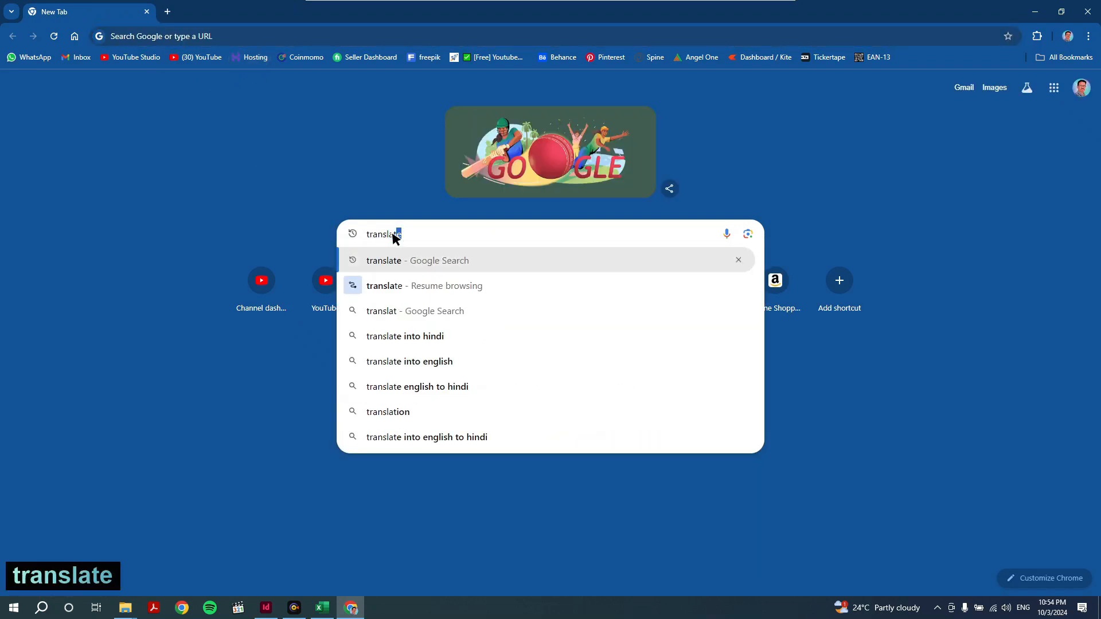
key("Return")
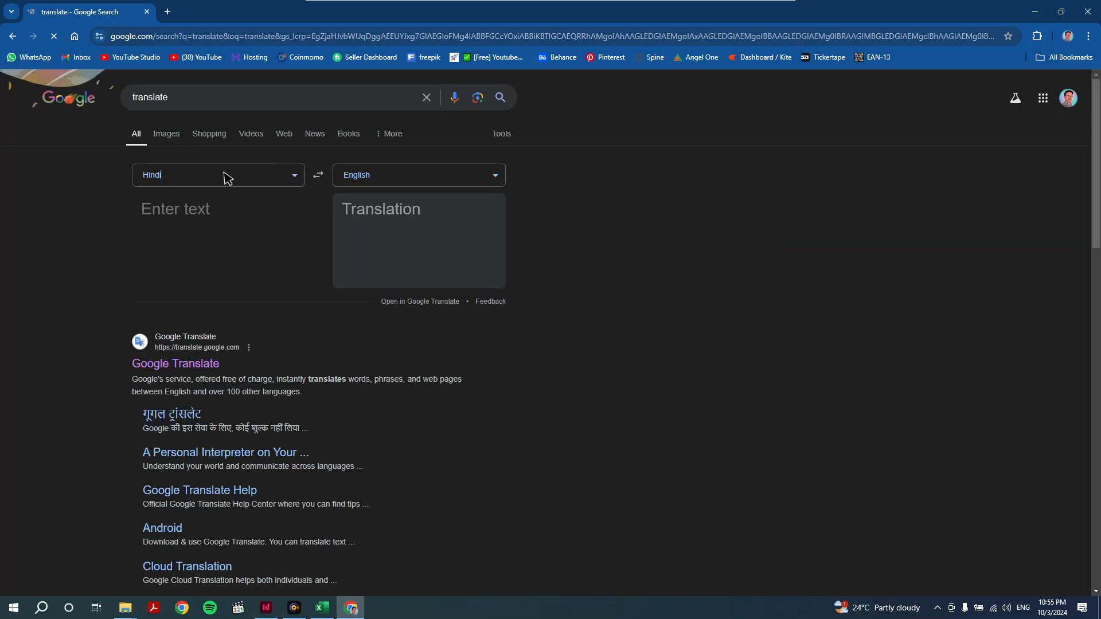
- Set the translation source language to English and paste in the English names
left_click(293, 177)
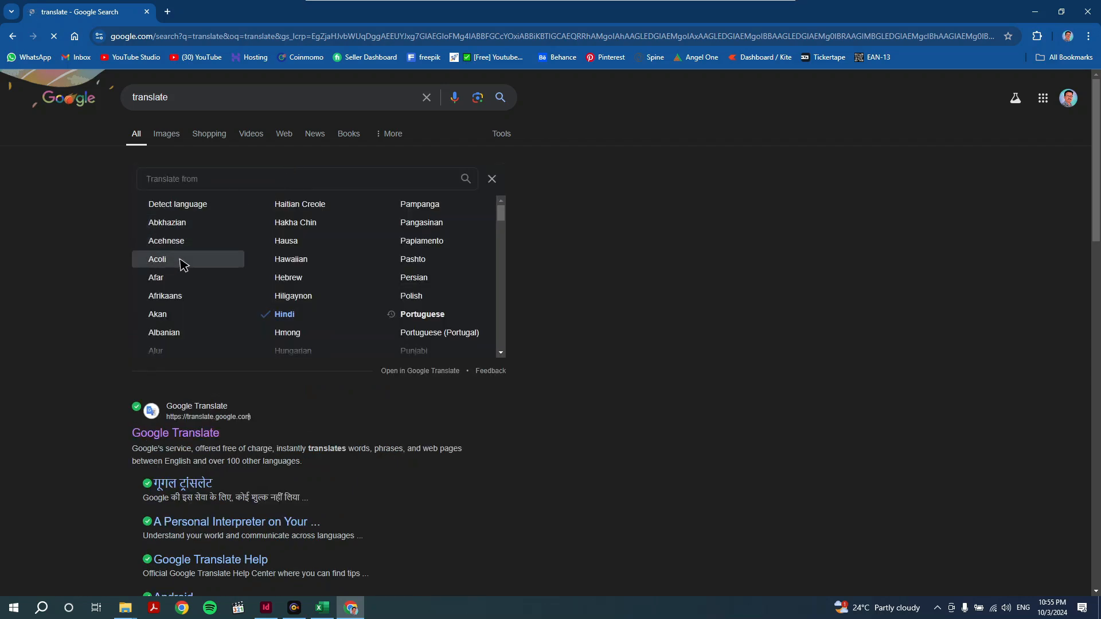
type("englsh")
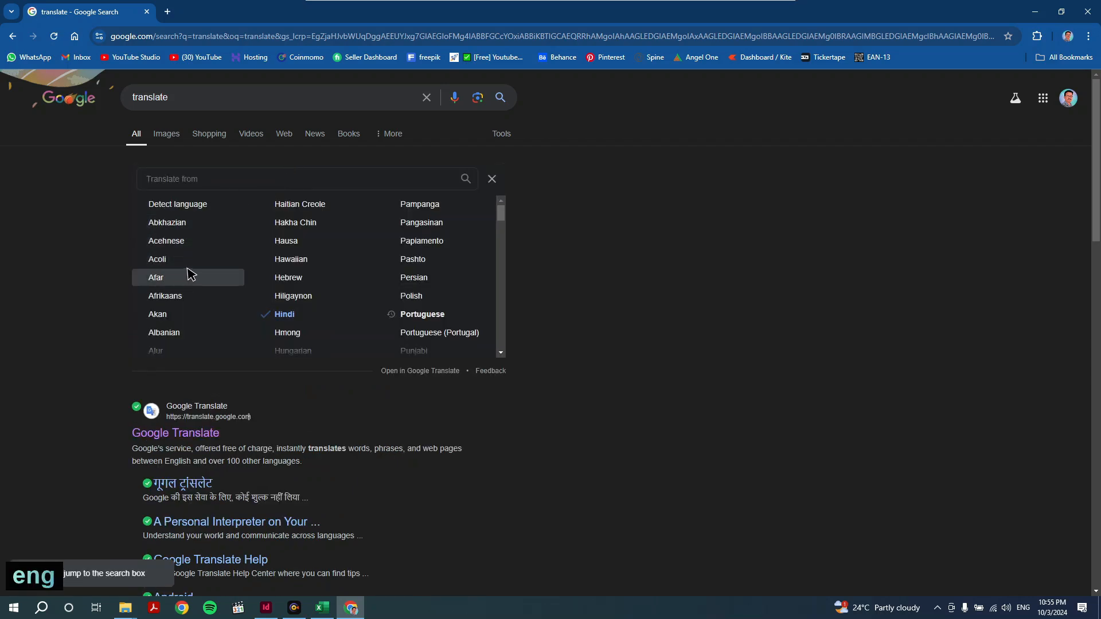
left_click(162, 180)
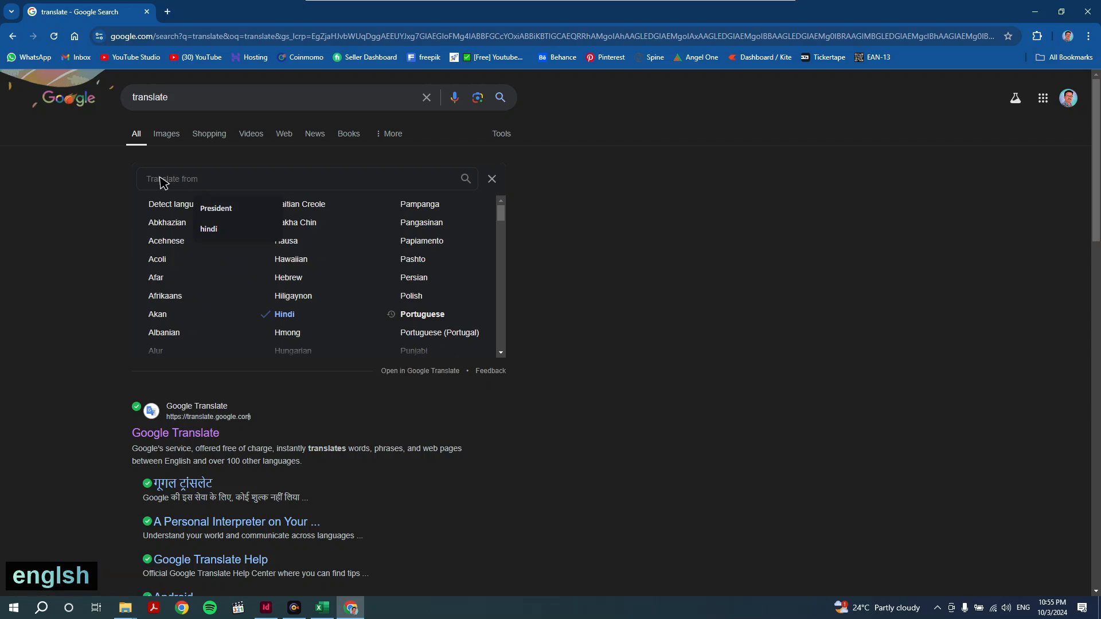
type("english")
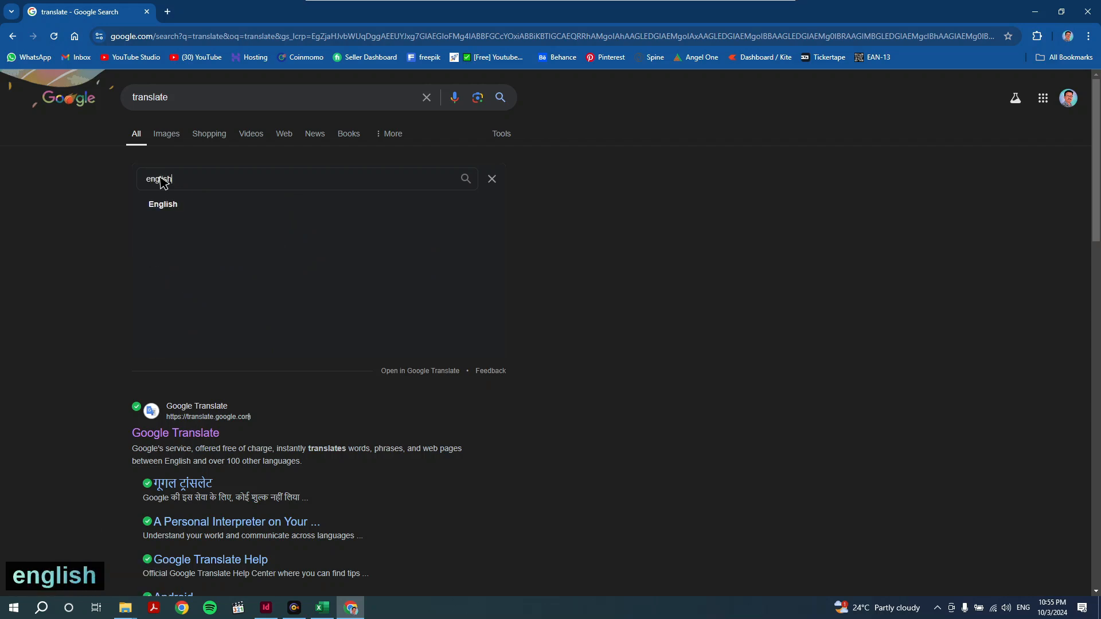
left_click(169, 204)
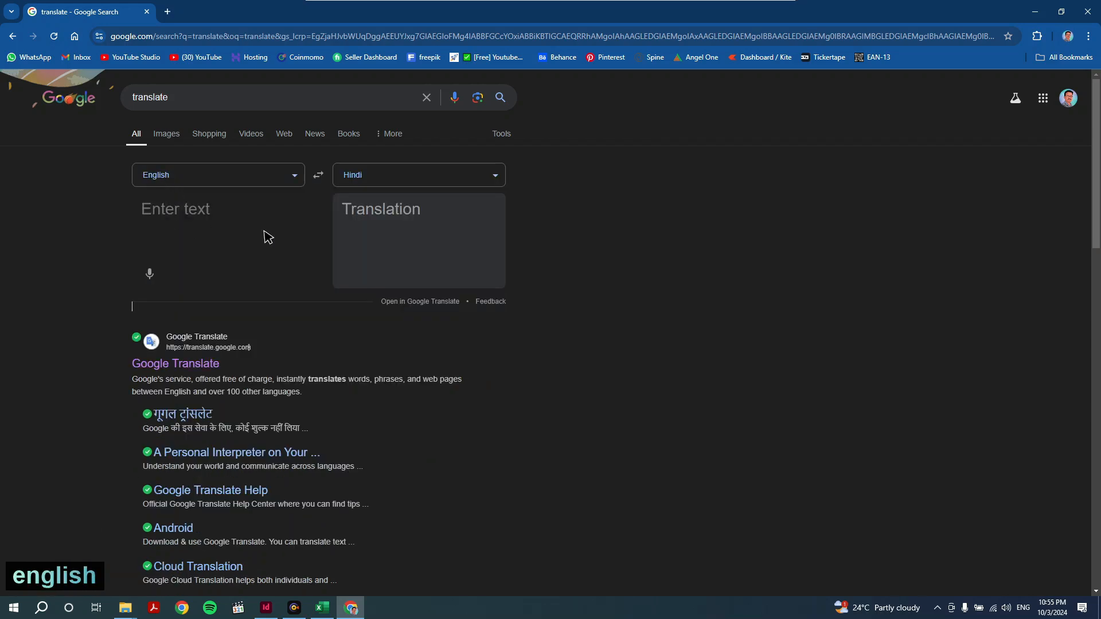
left_click(161, 211)
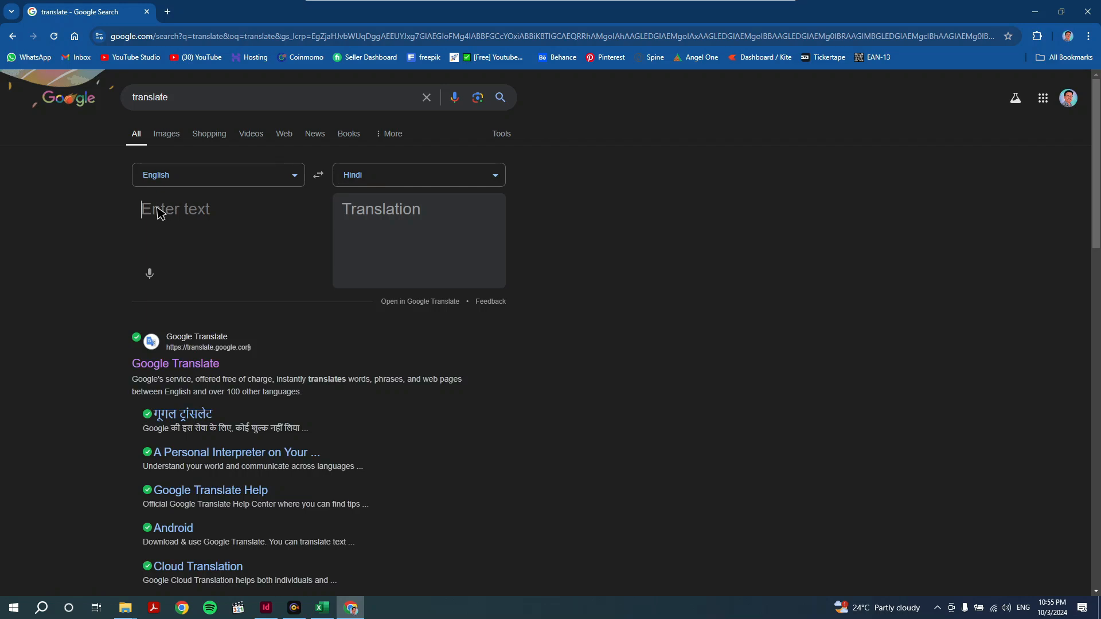
key("ctrl+v")
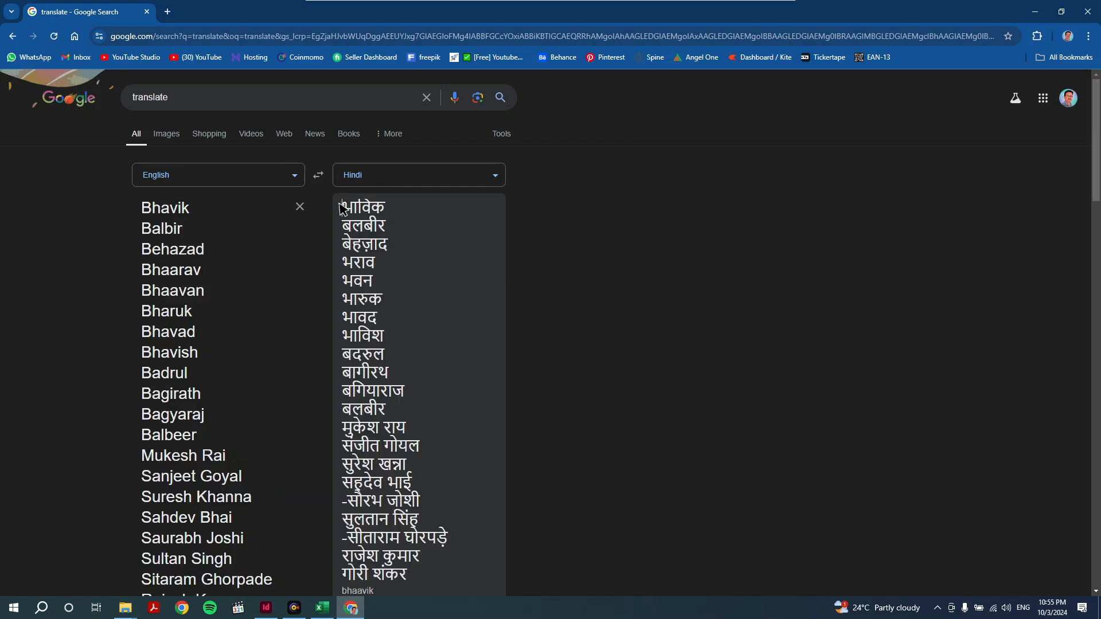
- Select and copy all the Hindi translated names
left_click_drag(342, 209, 346, 508)
left_click(343, 511)
key("BackSpace")
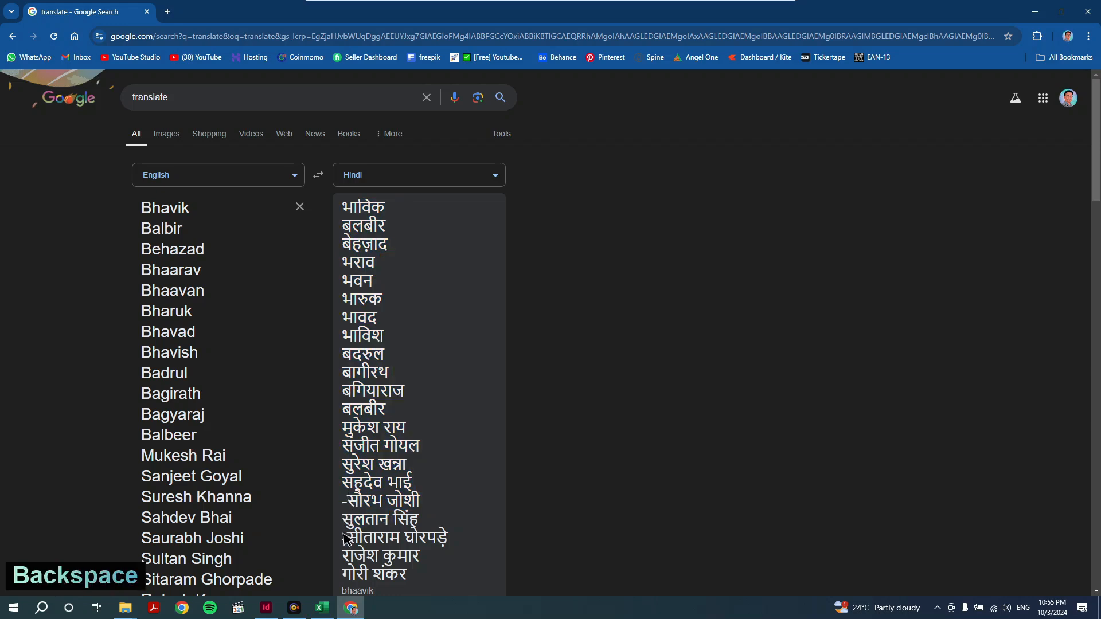
left_click_drag(408, 575, 339, 209)
key("ctrl+c")
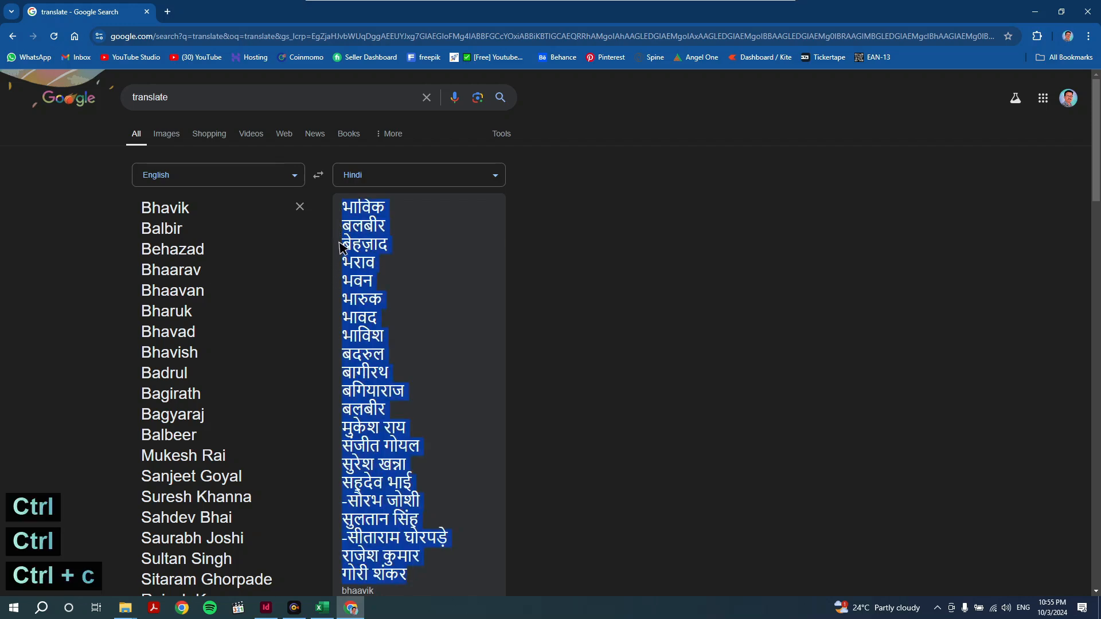
left_click(323, 608)
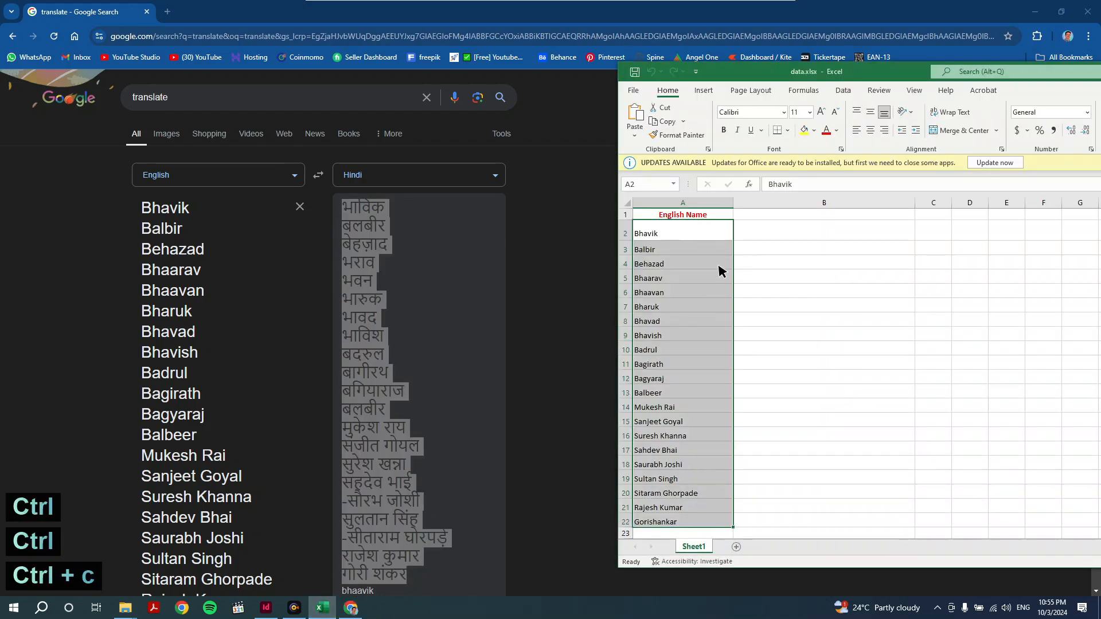
- Paste the Hindi names into column B starting at B2
left_click(749, 234)
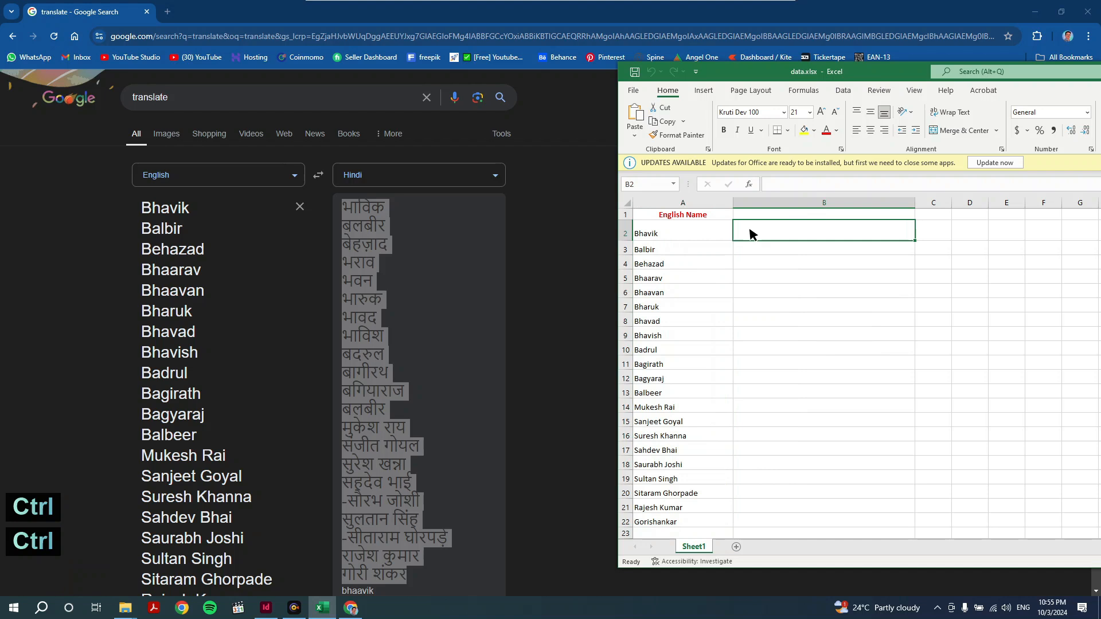
key("ctrl+v")
left_click(747, 393)
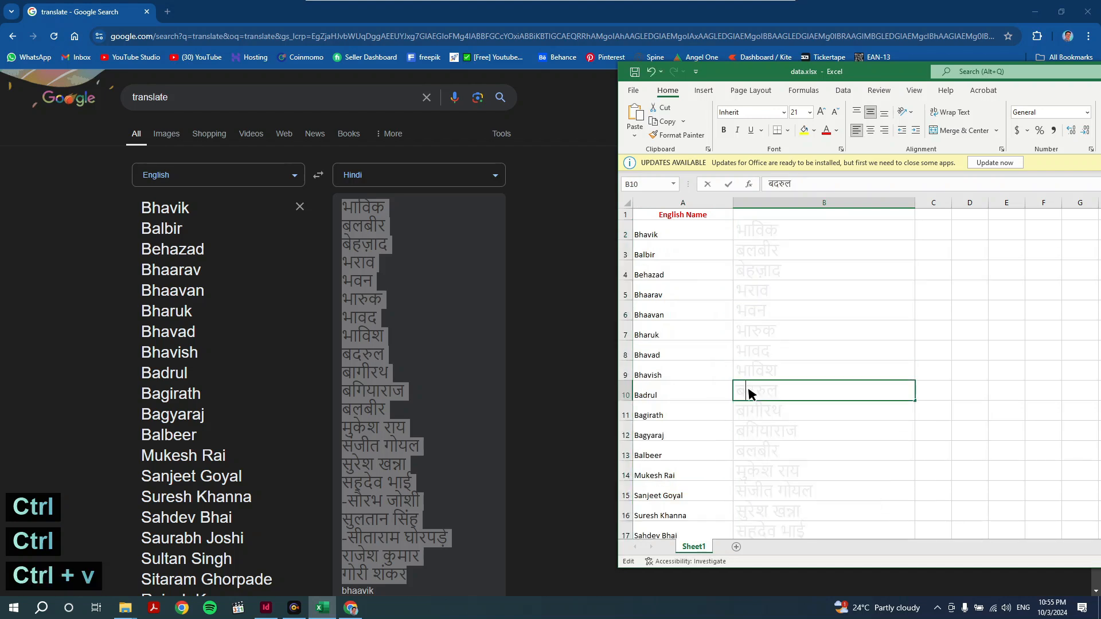
scroll(745, 394, "down", 4)
left_click(747, 396)
double_click(753, 400)
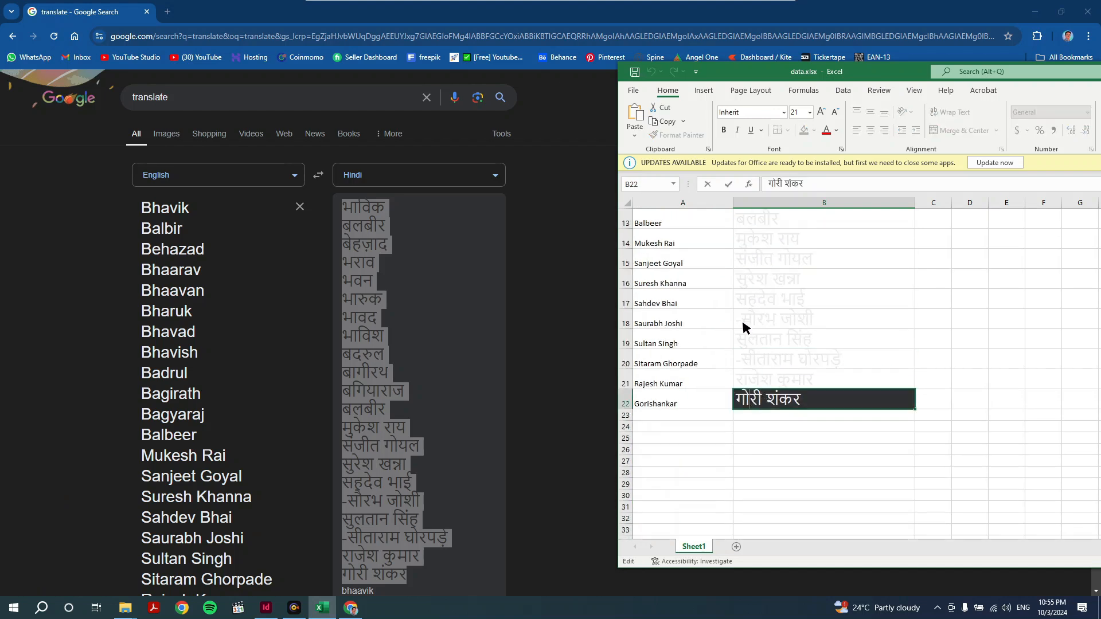
- Remove the stray leading dashes from cells B18 and B20
left_click(745, 321)
double_click(743, 321)
key("BackSpace")
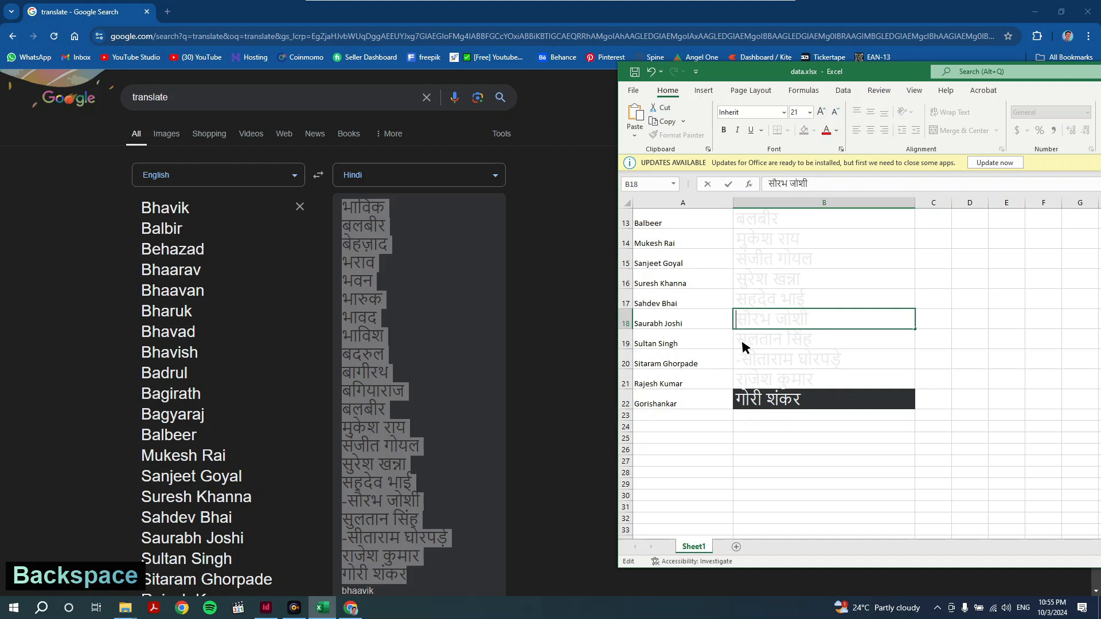
left_click(740, 362)
double_click(739, 362)
key("BackSpace")
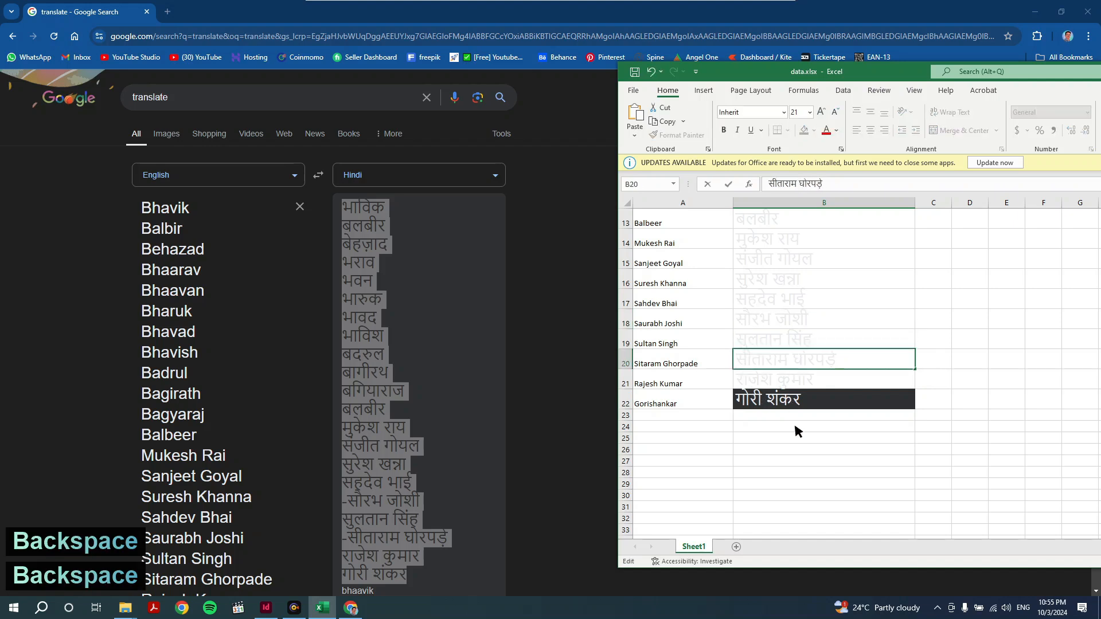
left_click(794, 421)
- Set the font colour of B2:B22 to Automatic black
left_click_drag(809, 399, 805, 227)
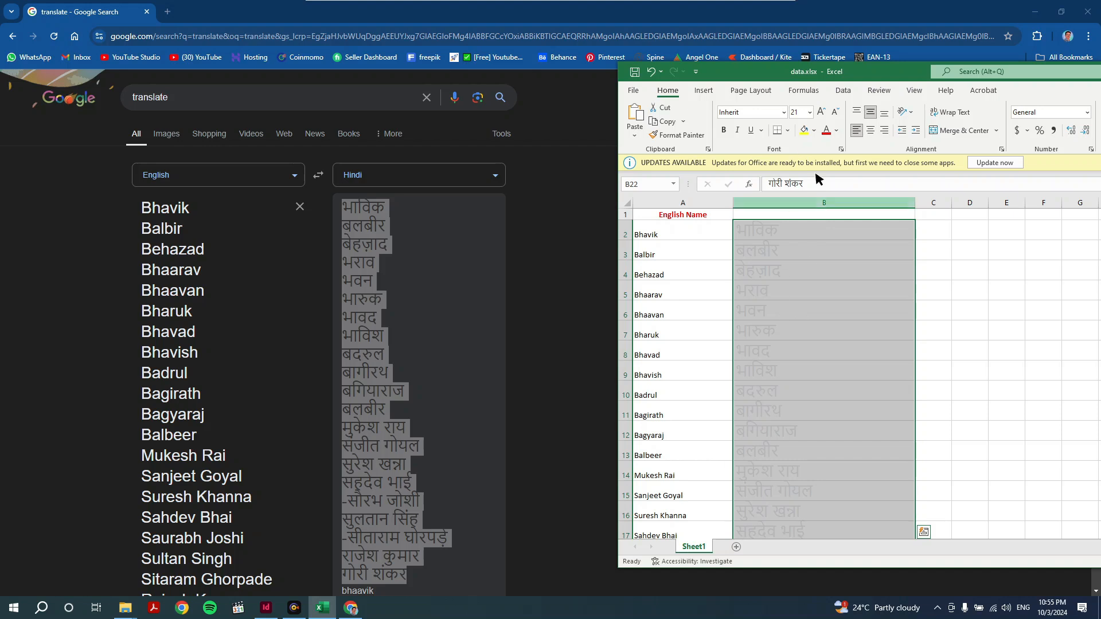
left_click(837, 131)
left_click(832, 148)
scroll(780, 313, "down", 4)
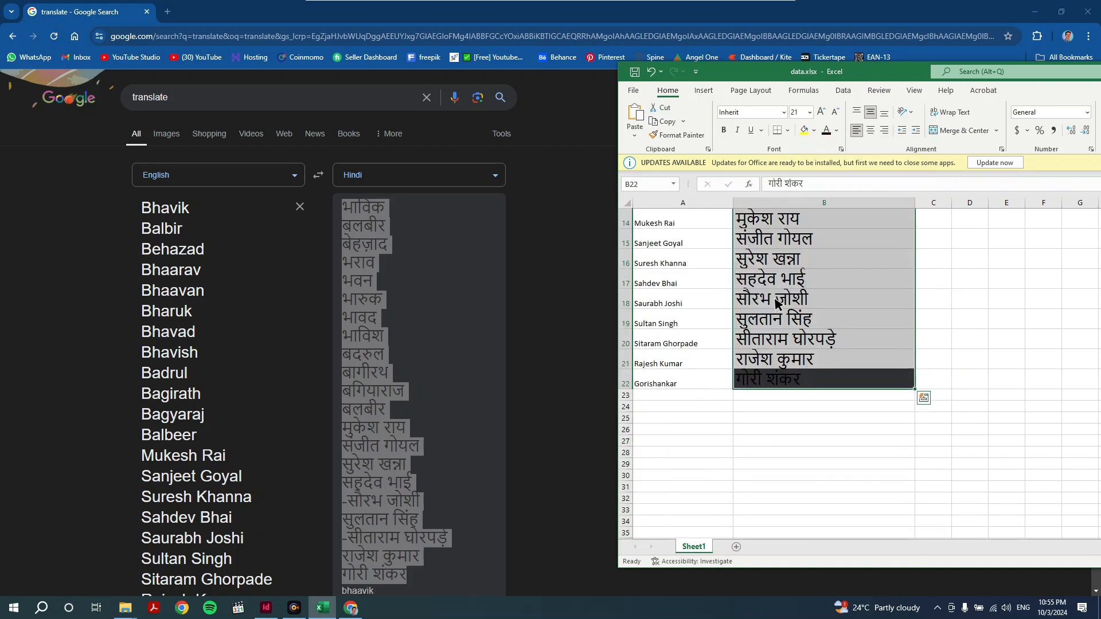
scroll(782, 321, "up", 5)
left_click(785, 312)
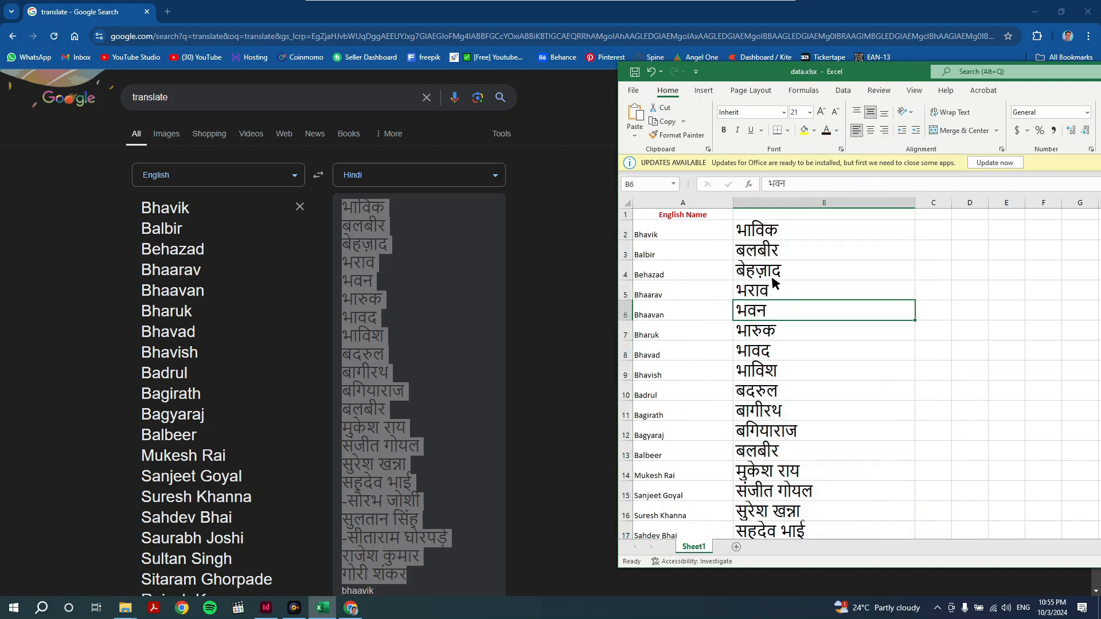
- Enter the header 'Hindi Name' in B1 and select the names in B2:B22
left_click(749, 215)
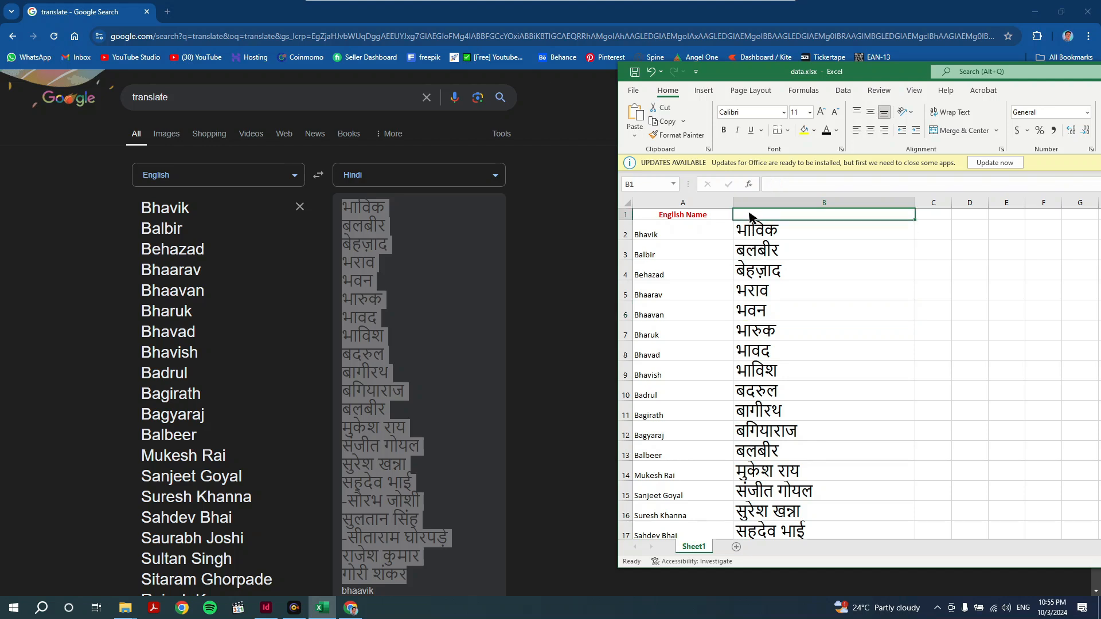
type("H")
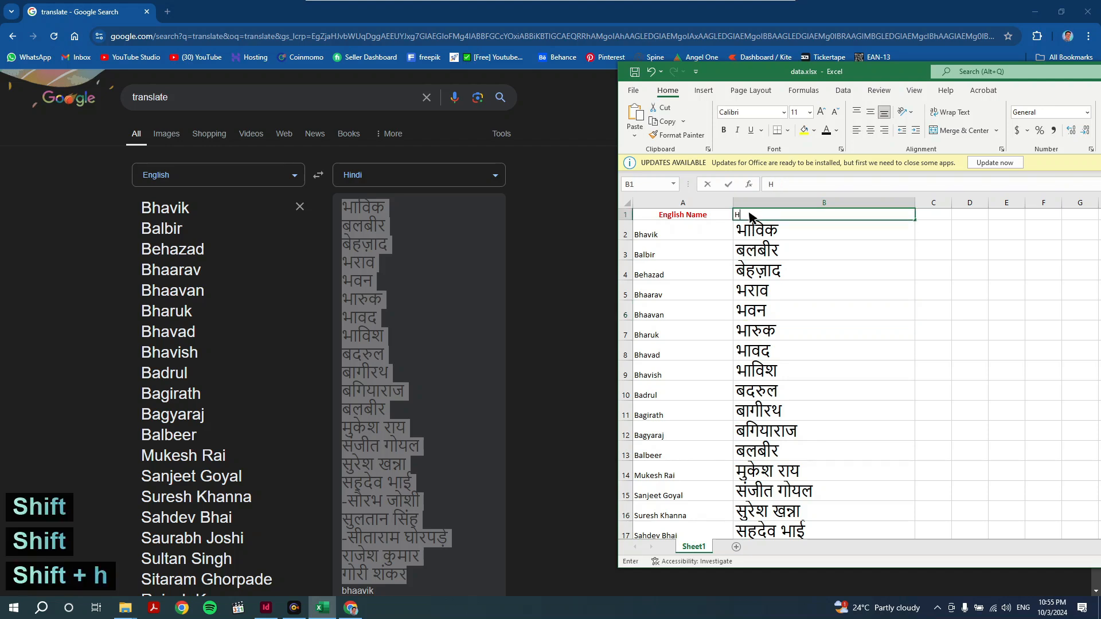
type("indi N")
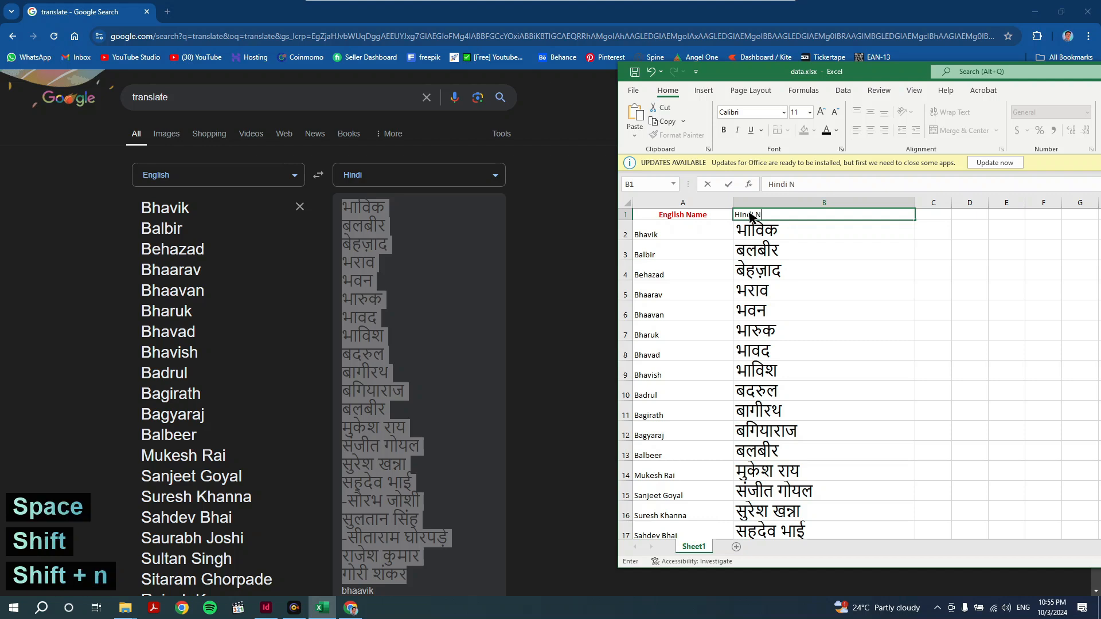
type("ame")
left_click(781, 272)
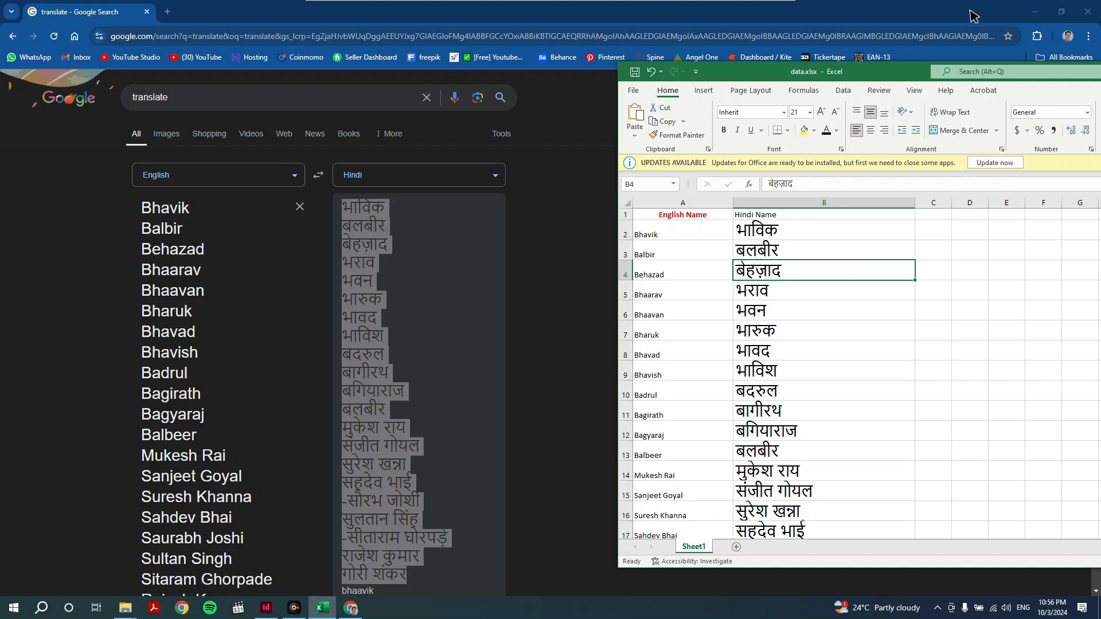
left_click(800, 375)
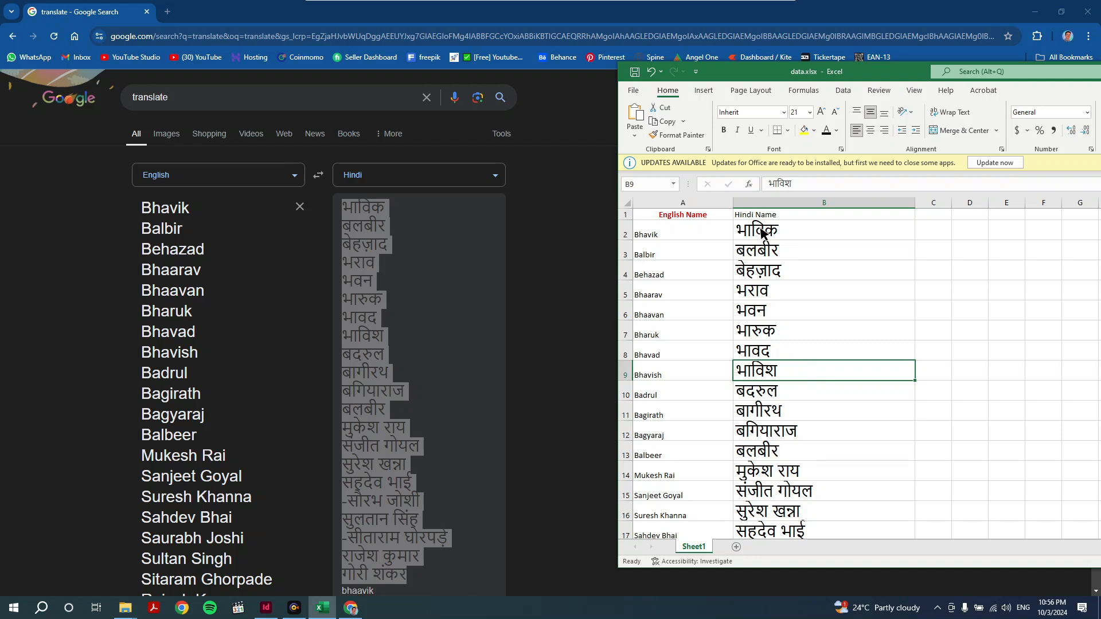
left_click_drag(762, 231, 769, 526)
- Copy the Hindi names and search 'mangal to krutidev converter' in a new Chrome tab
key("ctrl+c")
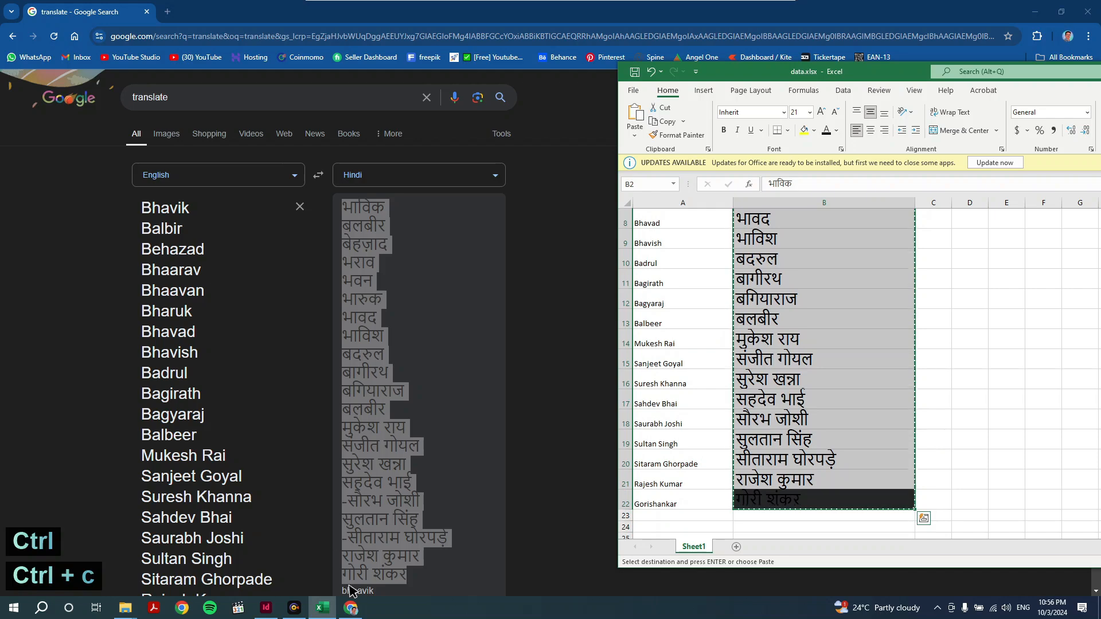
left_click(351, 607)
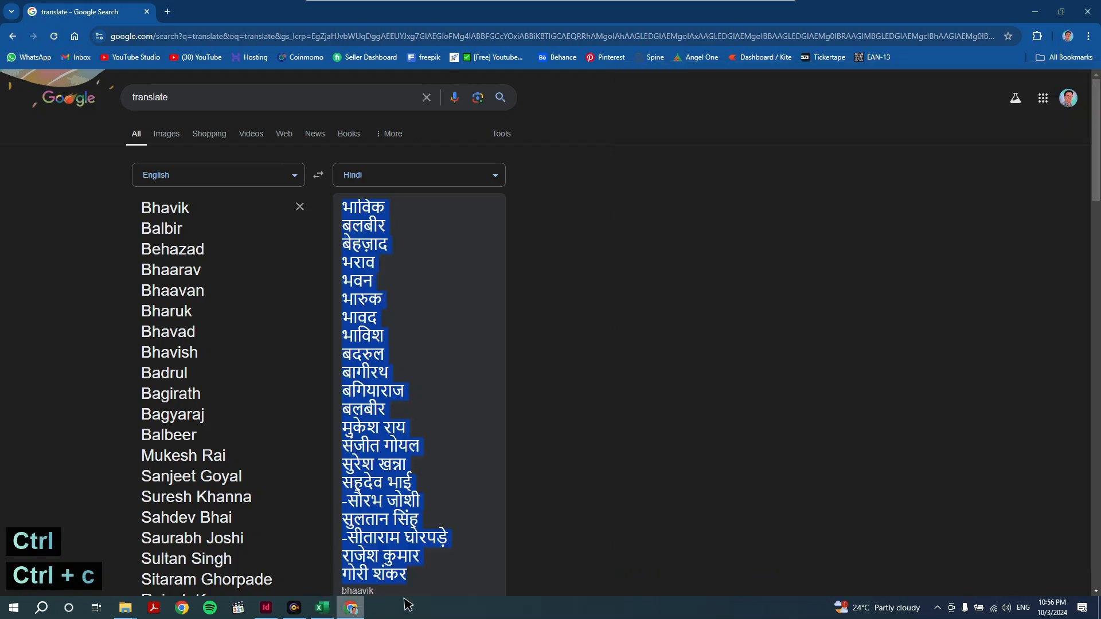
left_click(167, 12)
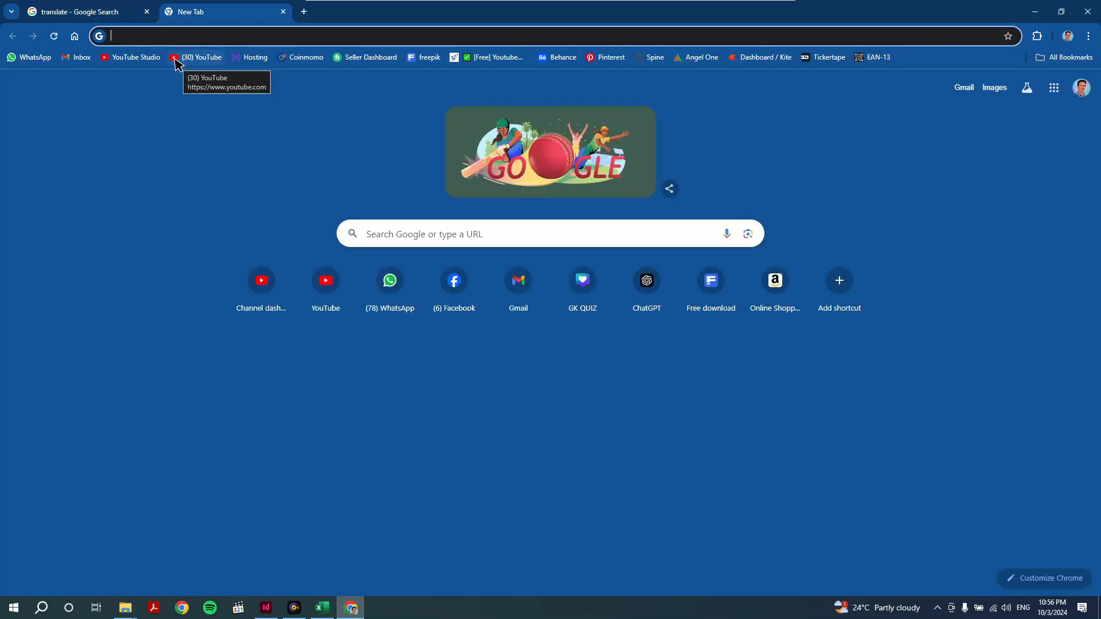
type("mangal")
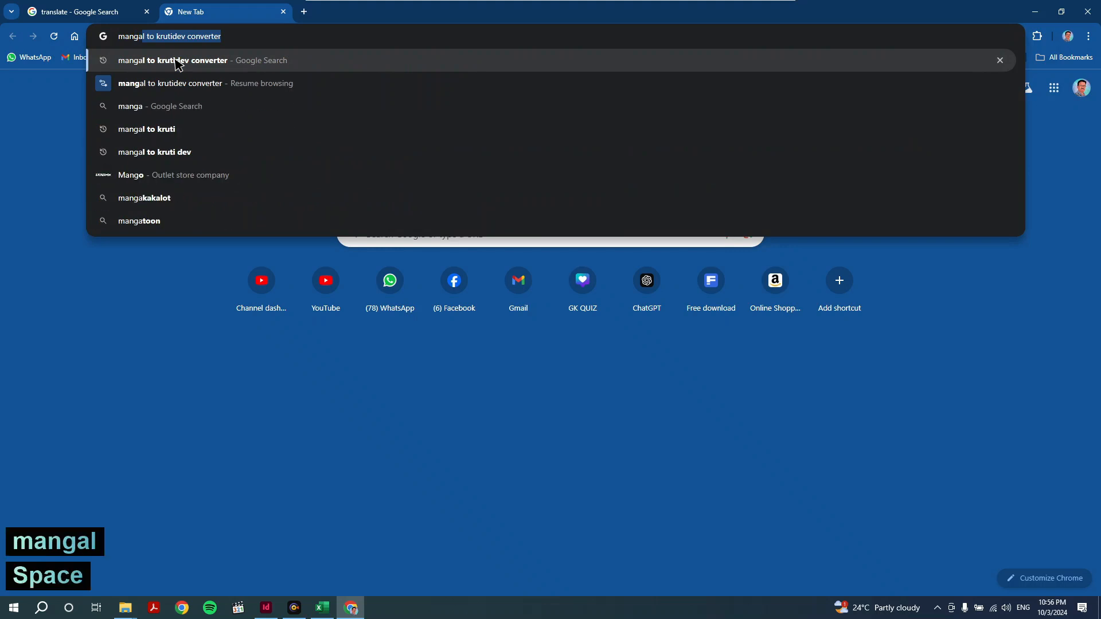
type(" to kur")
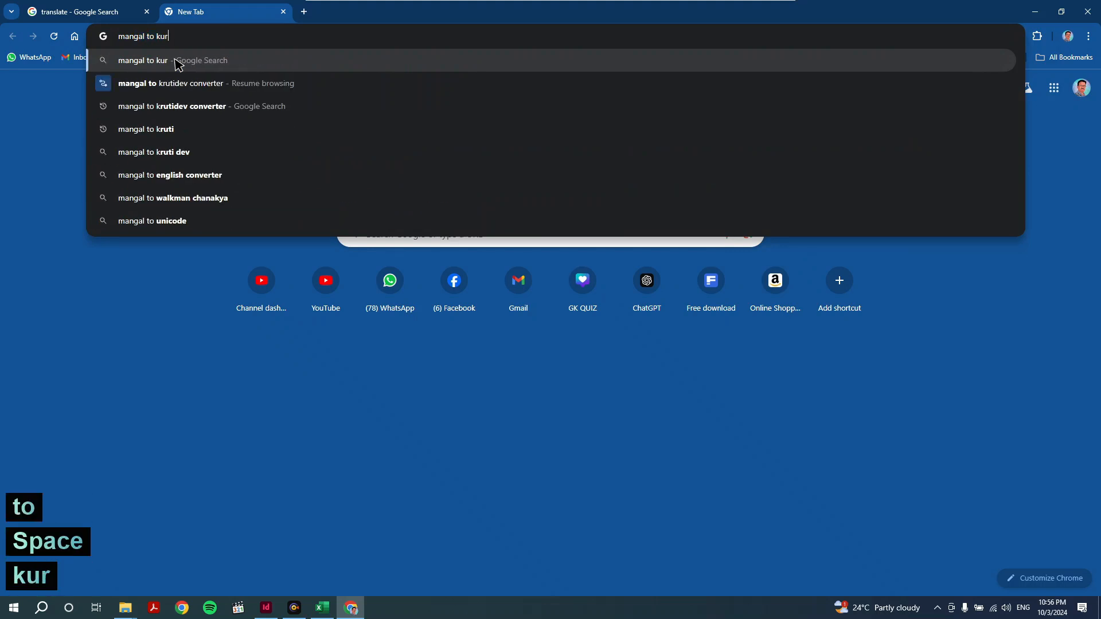
key("Down")
key("Return")
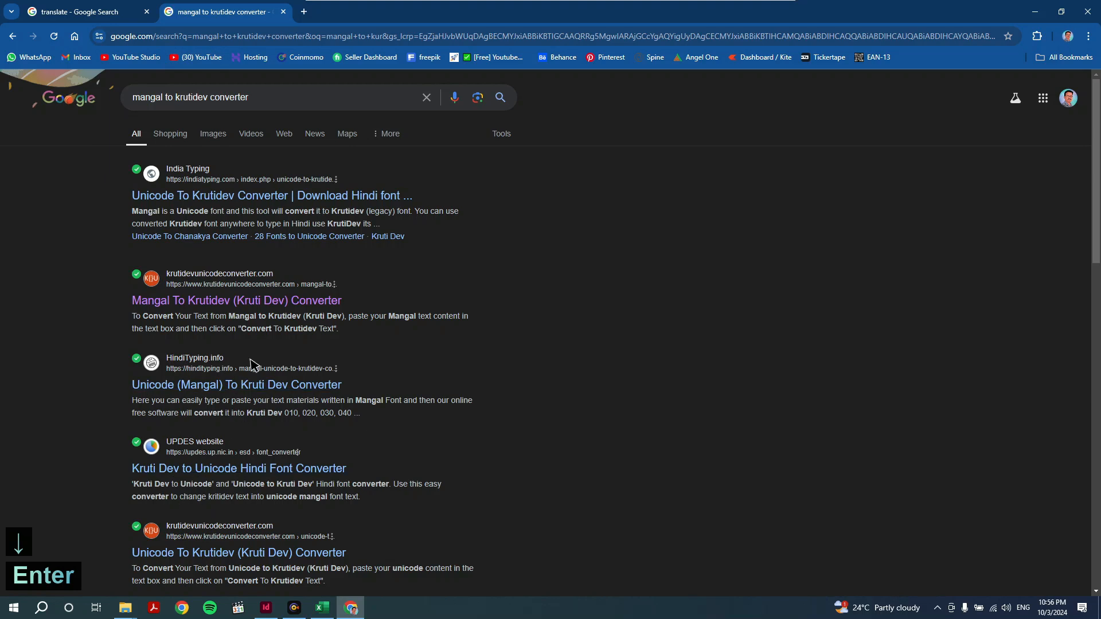
- Paste the Hindi names into India Typing and convert them to Kruti Dev font
left_click(201, 198)
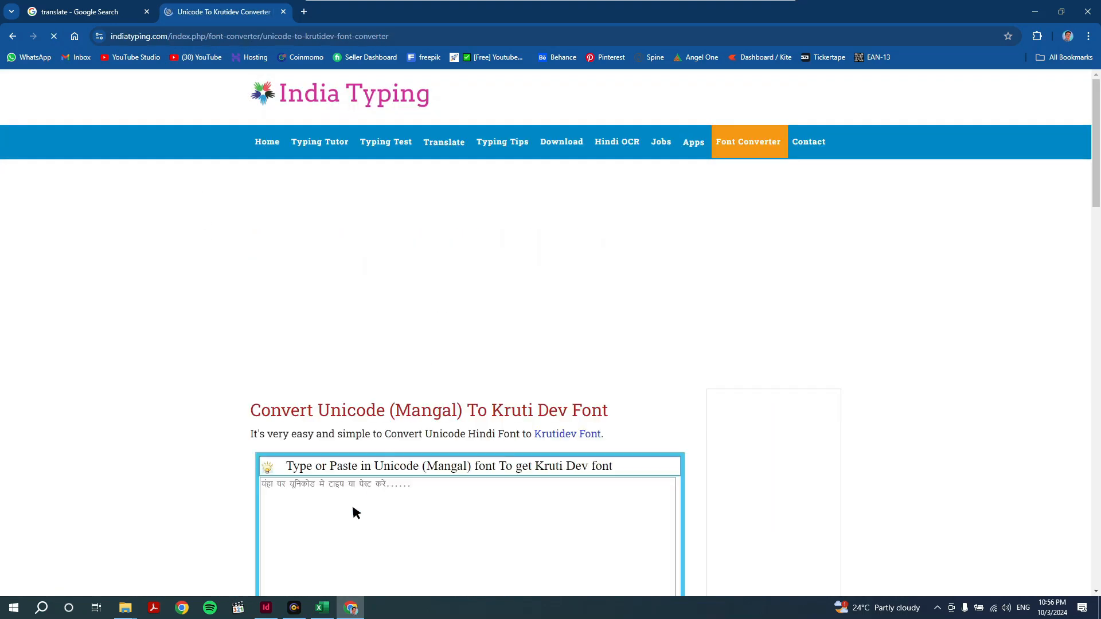
scroll(338, 494, "down", 1)
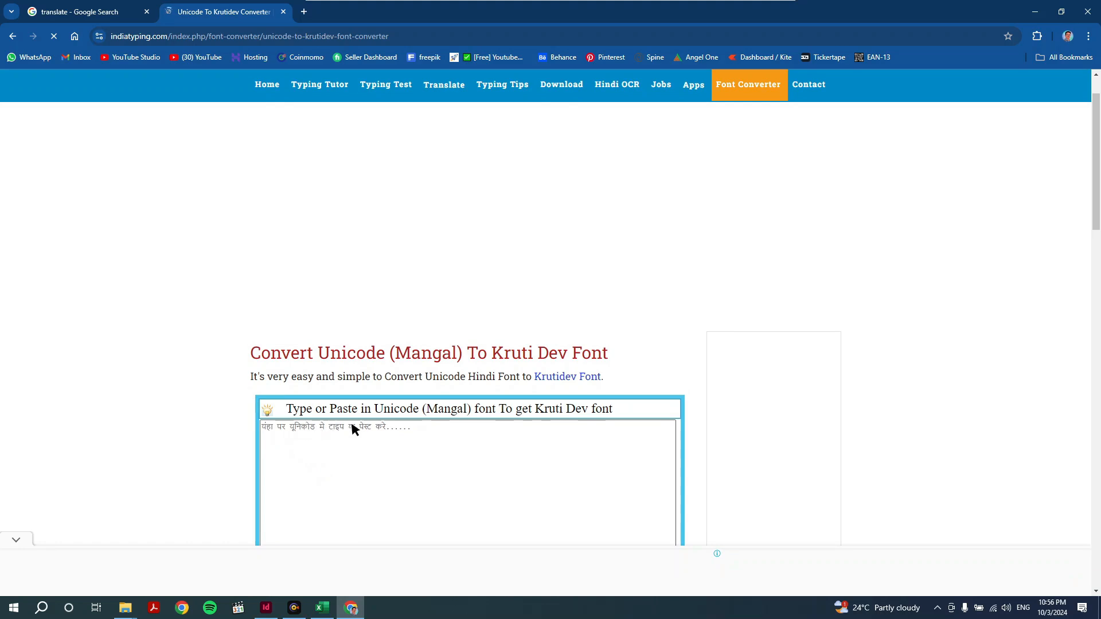
left_click(336, 439)
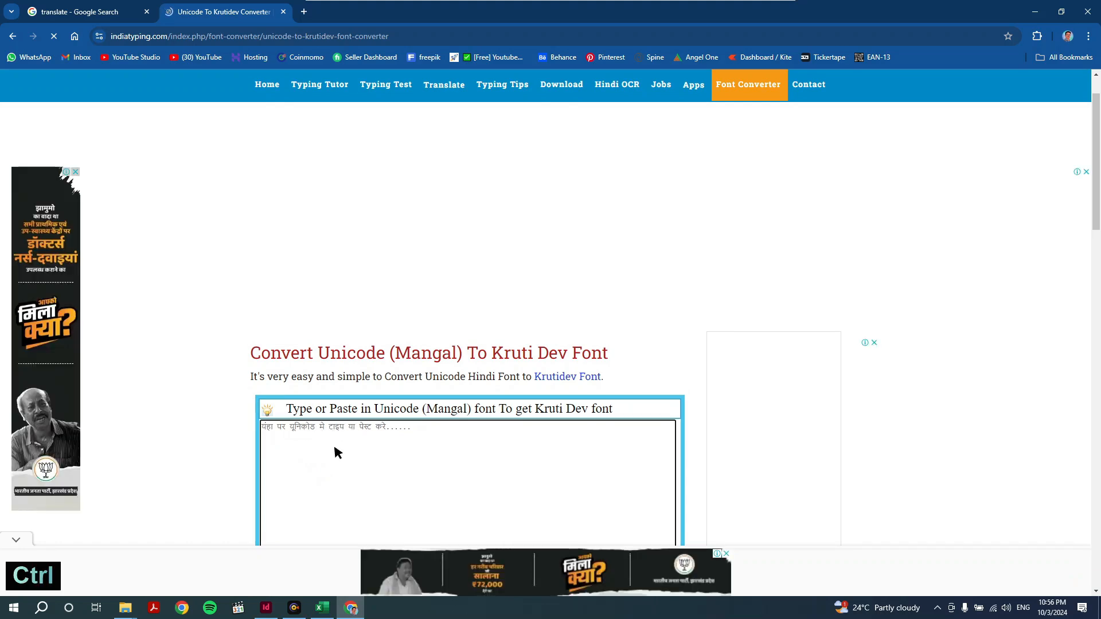
key("ctrl+v")
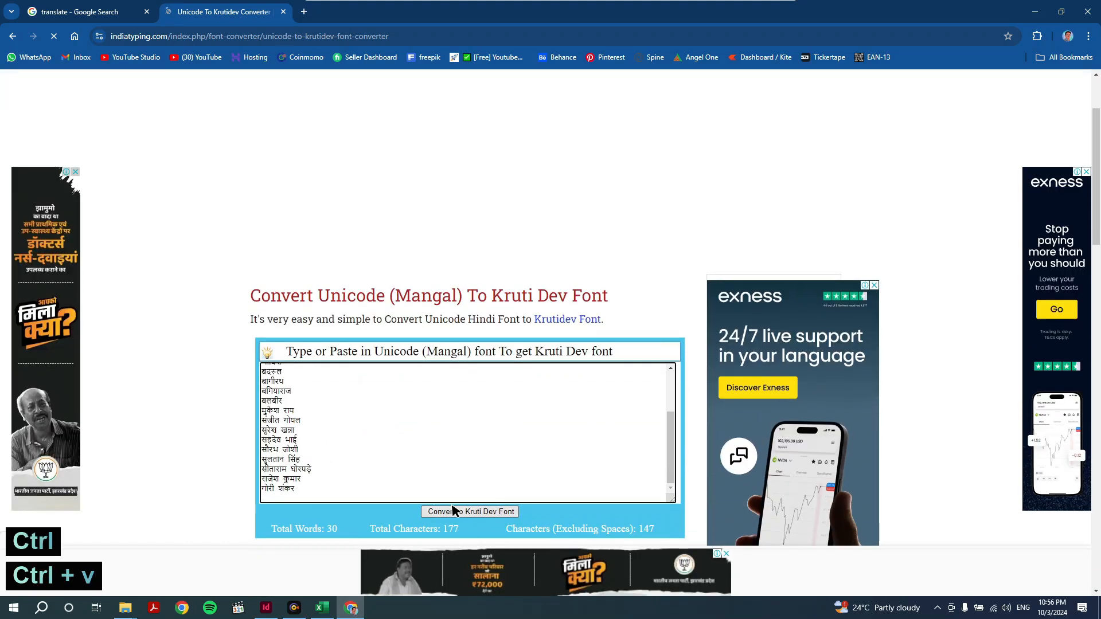
left_click(470, 510)
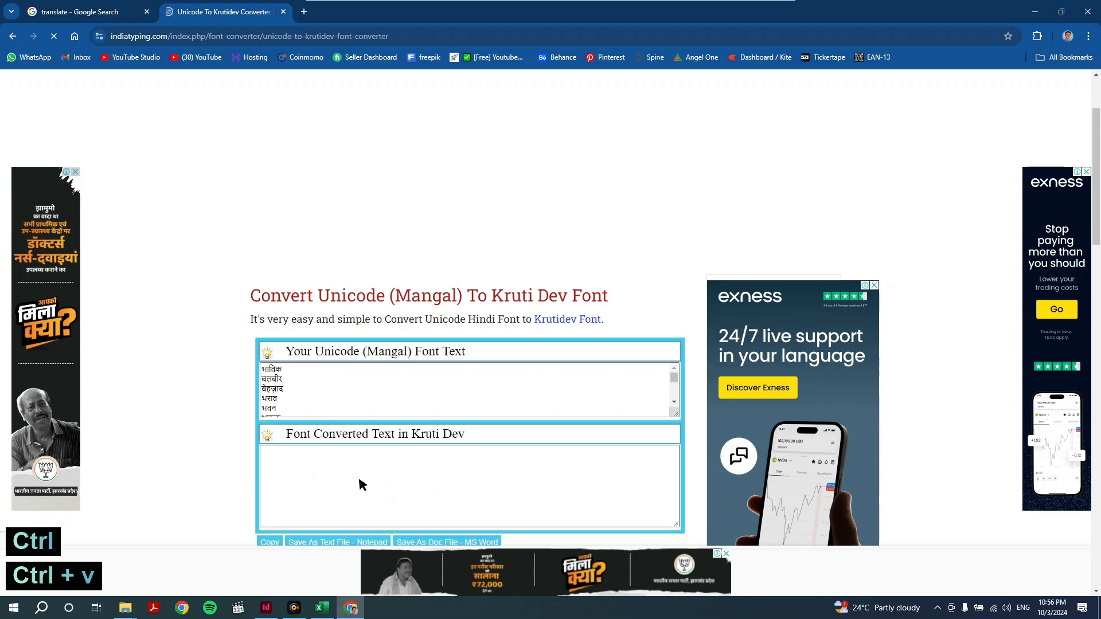
- Select and copy all the converted Kruti Dev text
left_click(292, 475)
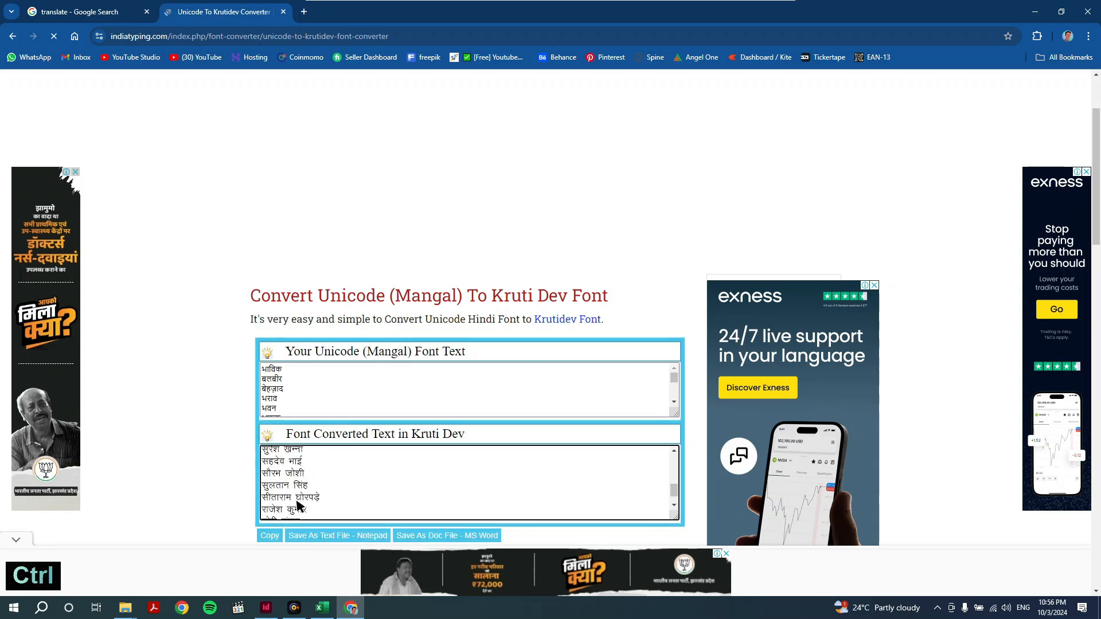
scroll(290, 486, "up", 6)
key("ctrl+a")
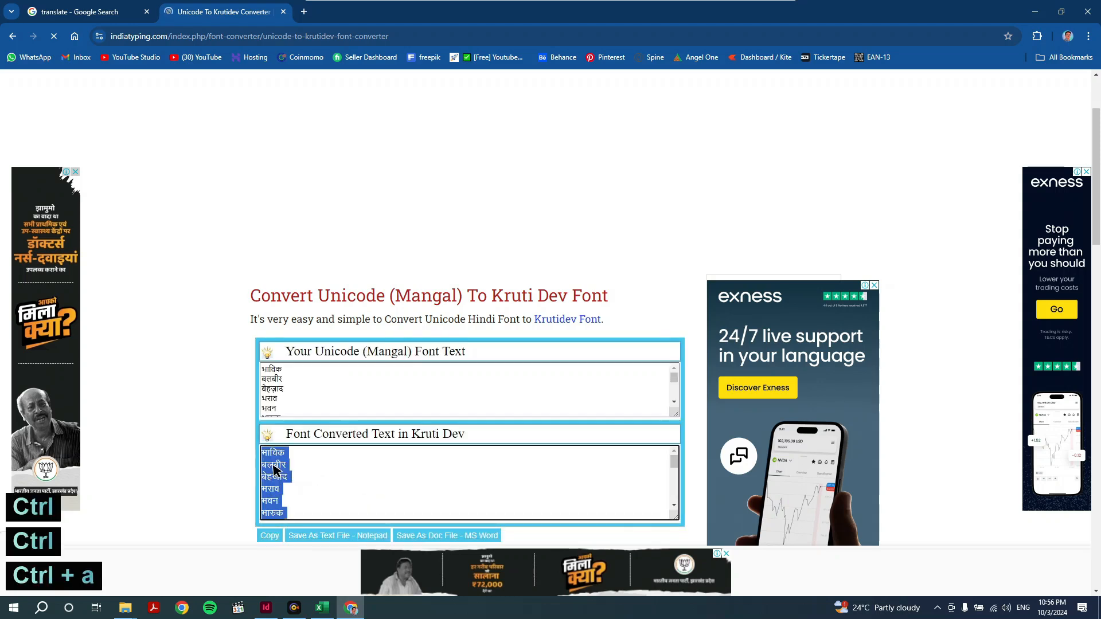
key("ctrl+c")
- Paste the Kruti Dev names into column B from B2
left_click(1036, 12)
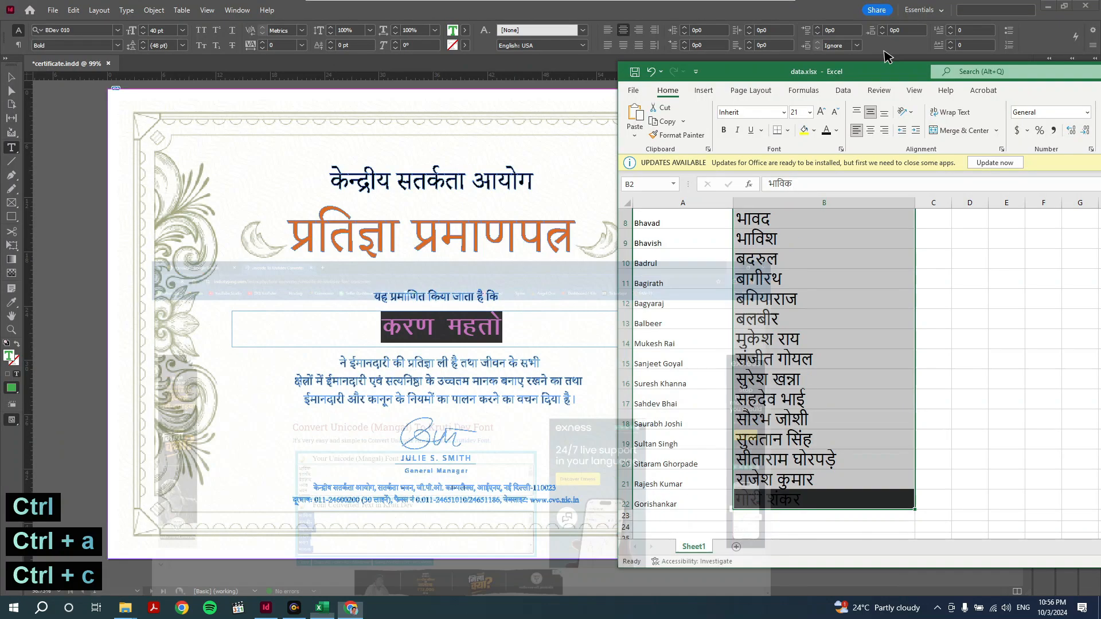
scroll(772, 232, "up", 3)
key("ctrl+v")
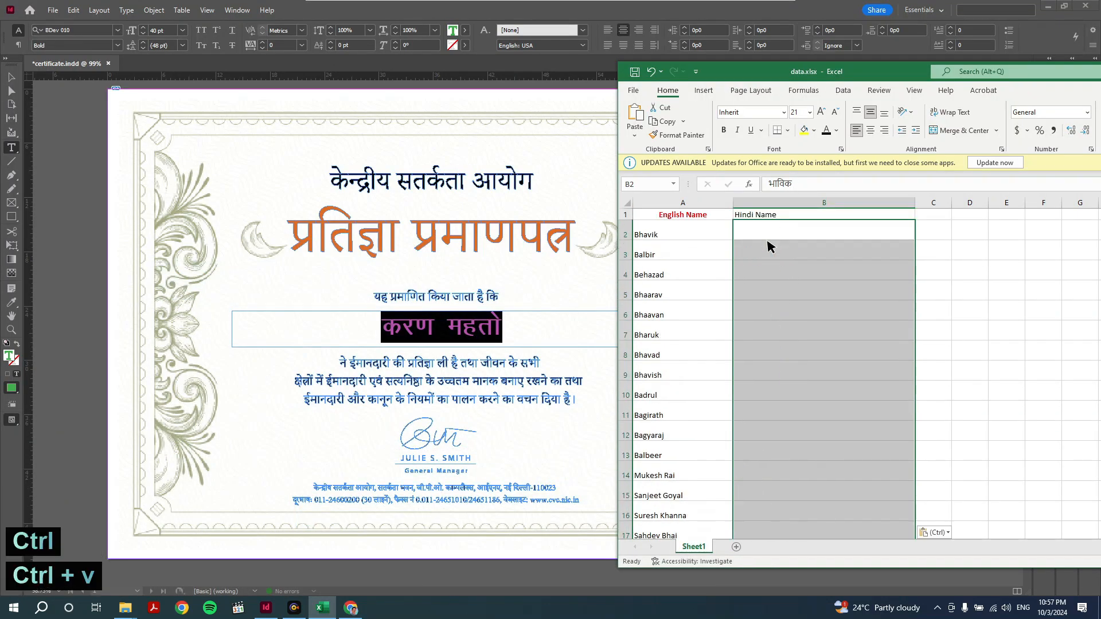
left_click(771, 272)
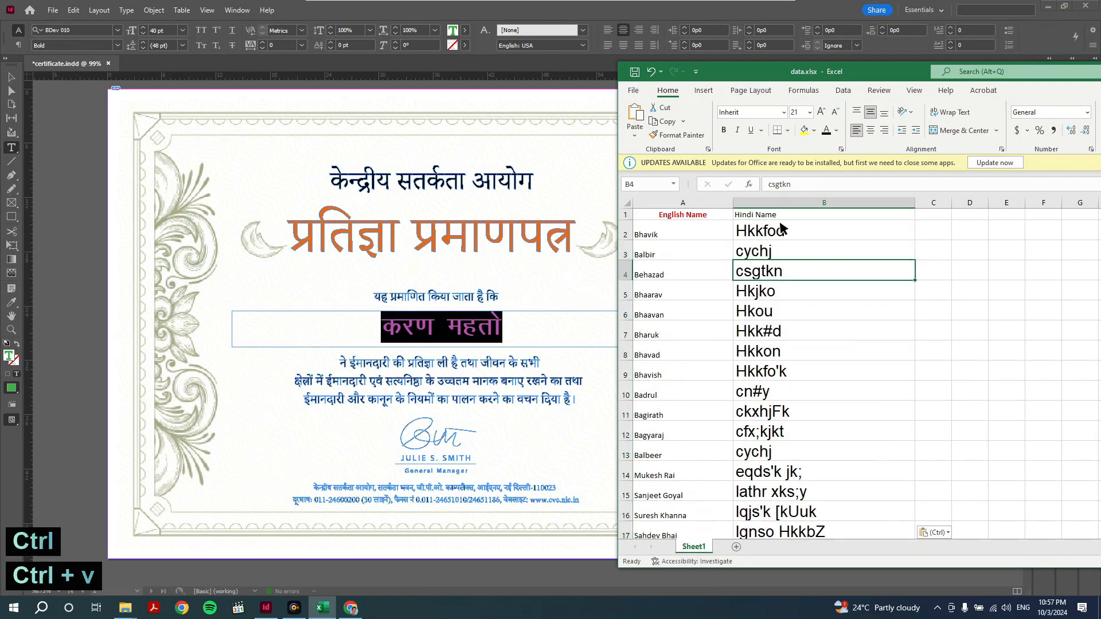
- Apply the Kruti Dev 100 font to the names in B2:B22
left_click_drag(781, 228, 770, 551)
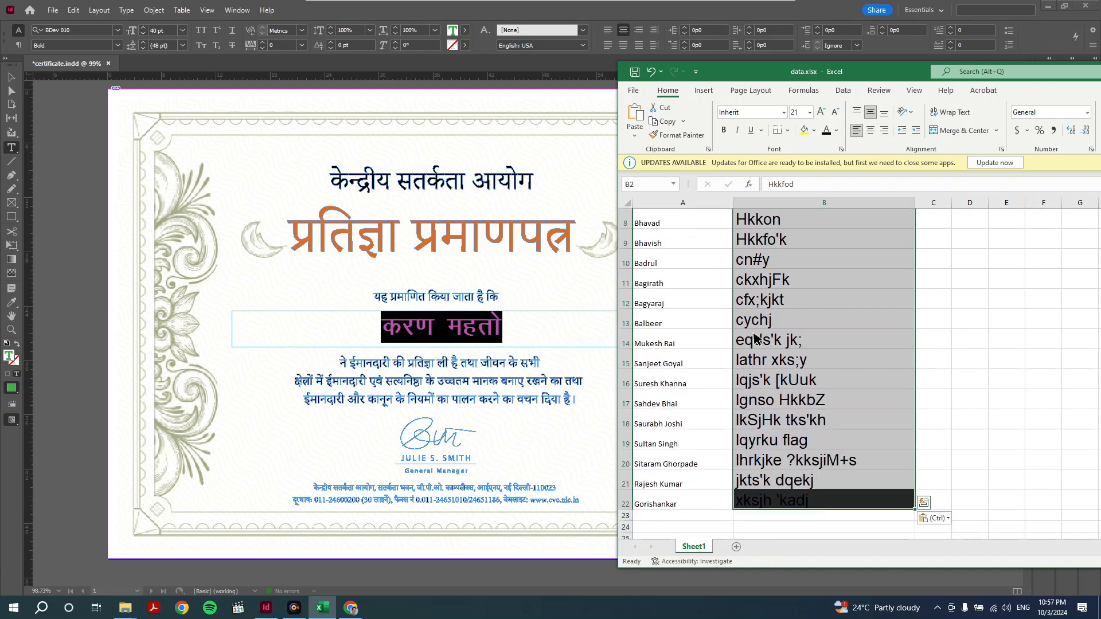
left_click(745, 115)
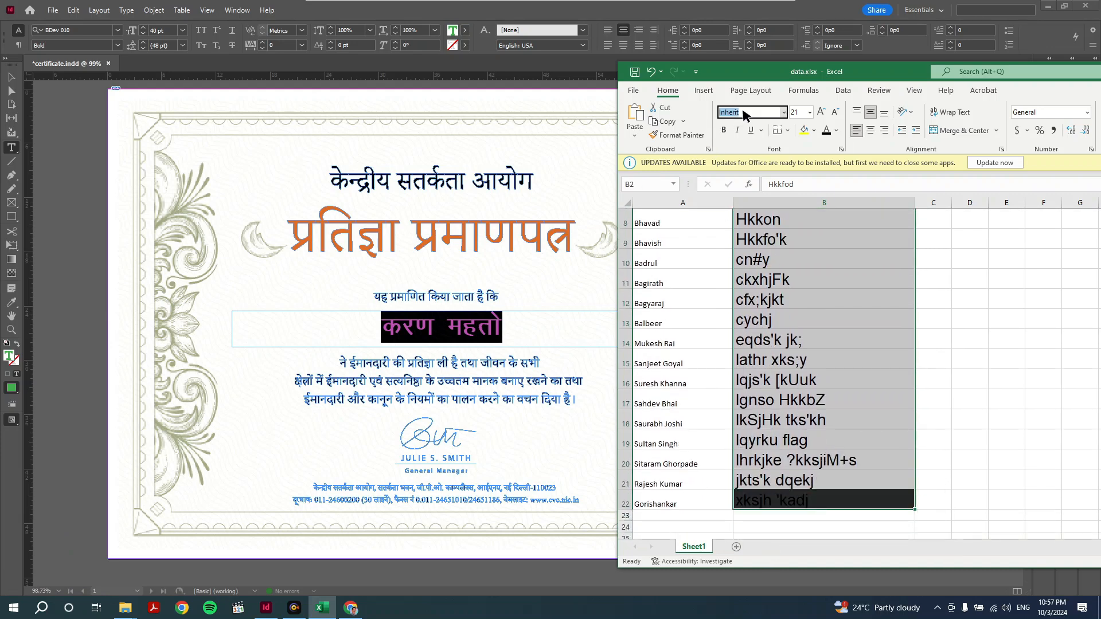
type("kruti")
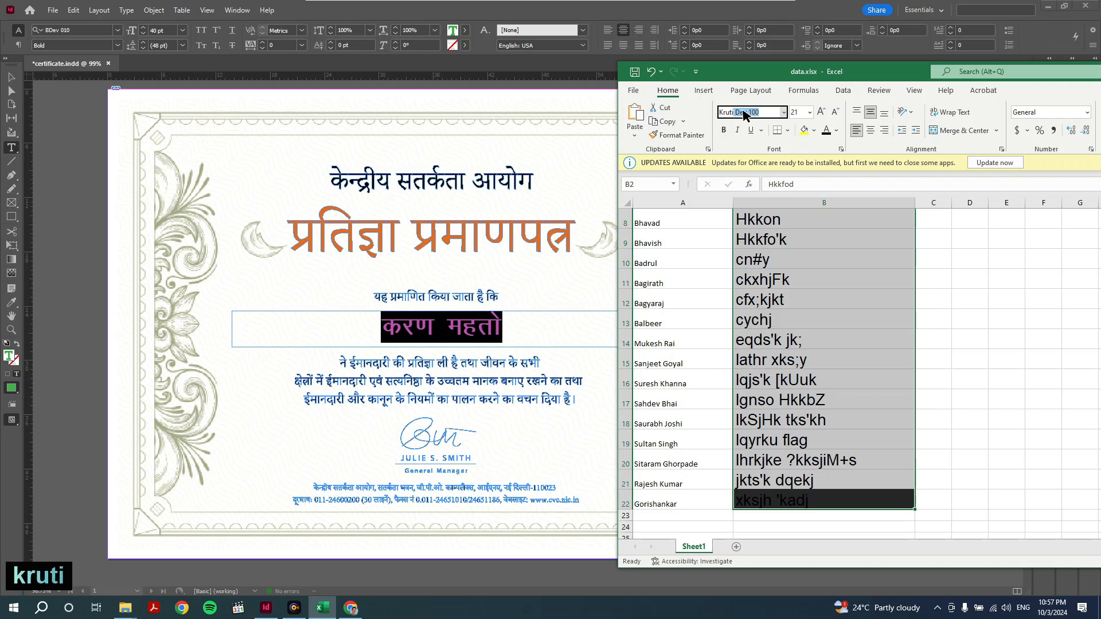
key("Return")
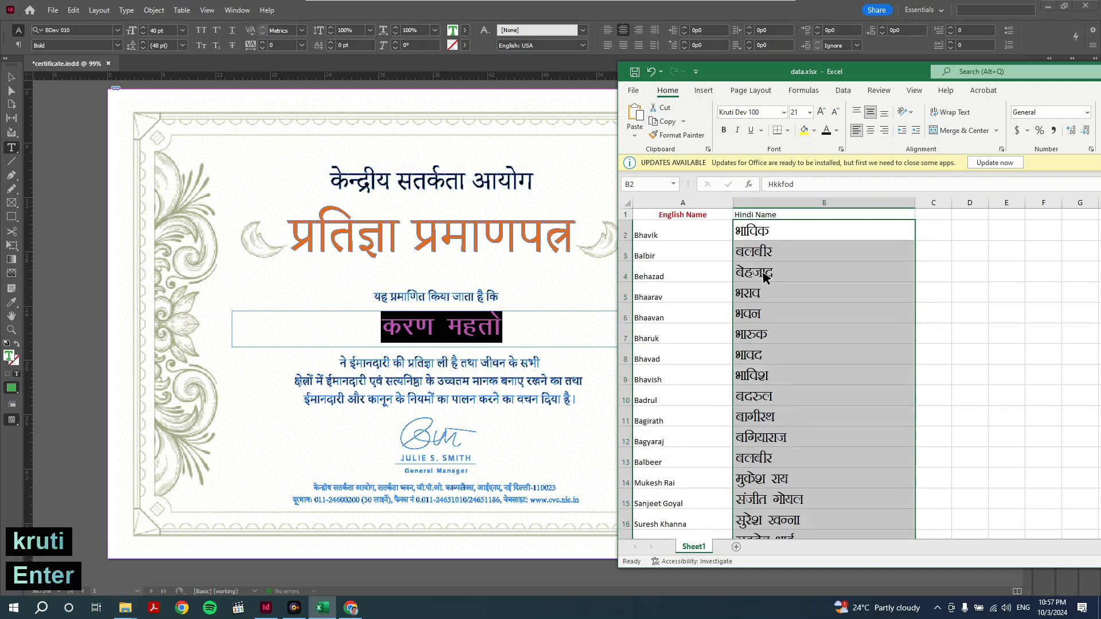
left_click(704, 256)
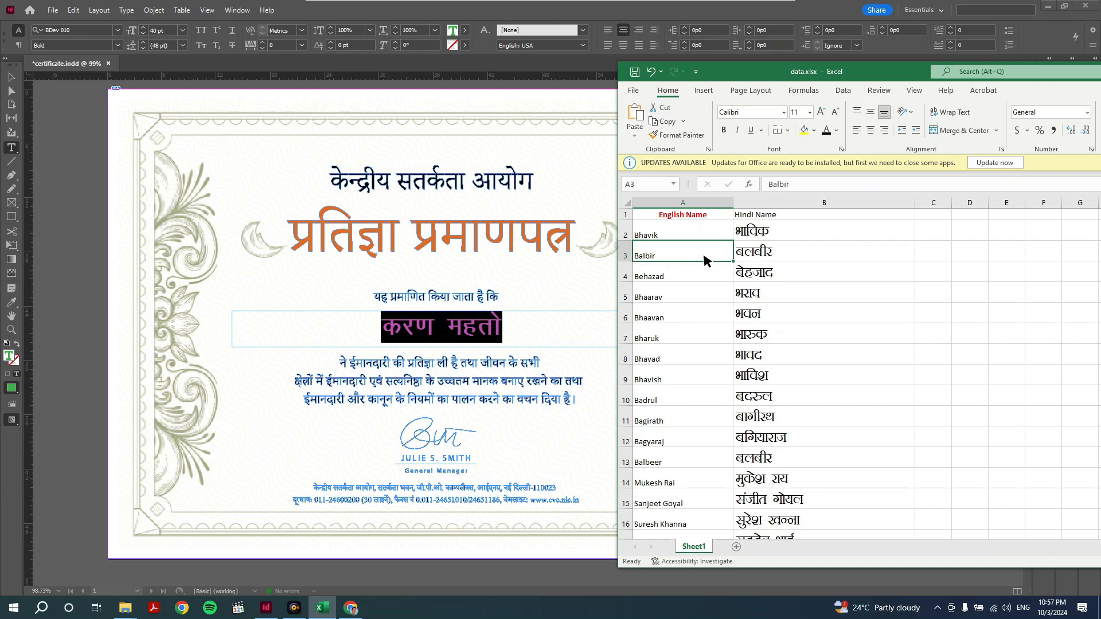
- Save the Excel name list as 'data Final' in CSV (Comma delimited) format
left_click(633, 91)
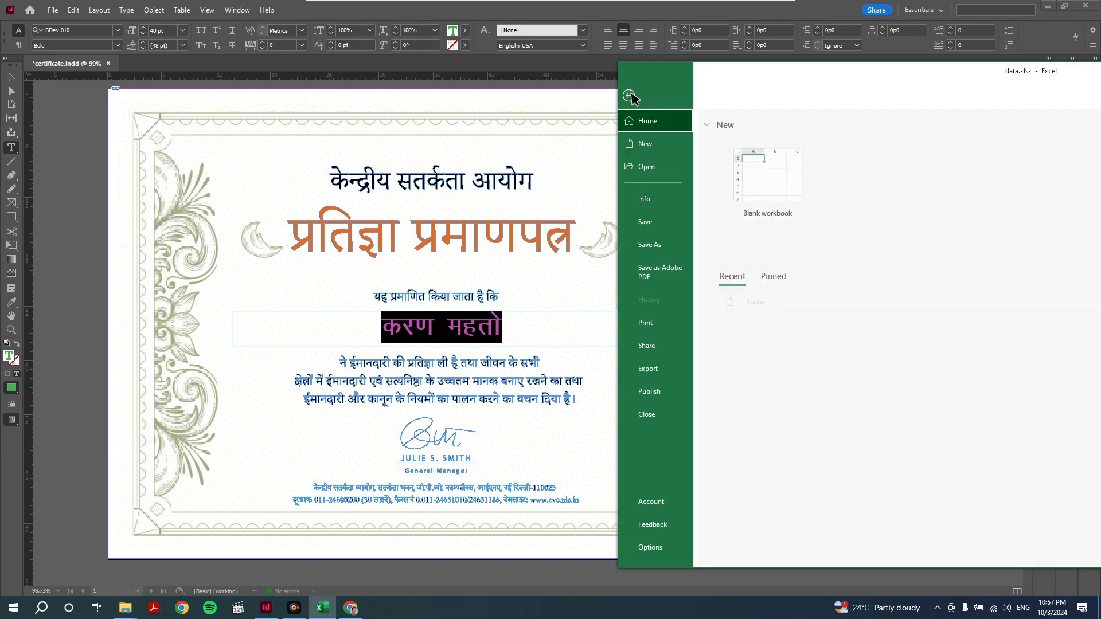
left_click(643, 246)
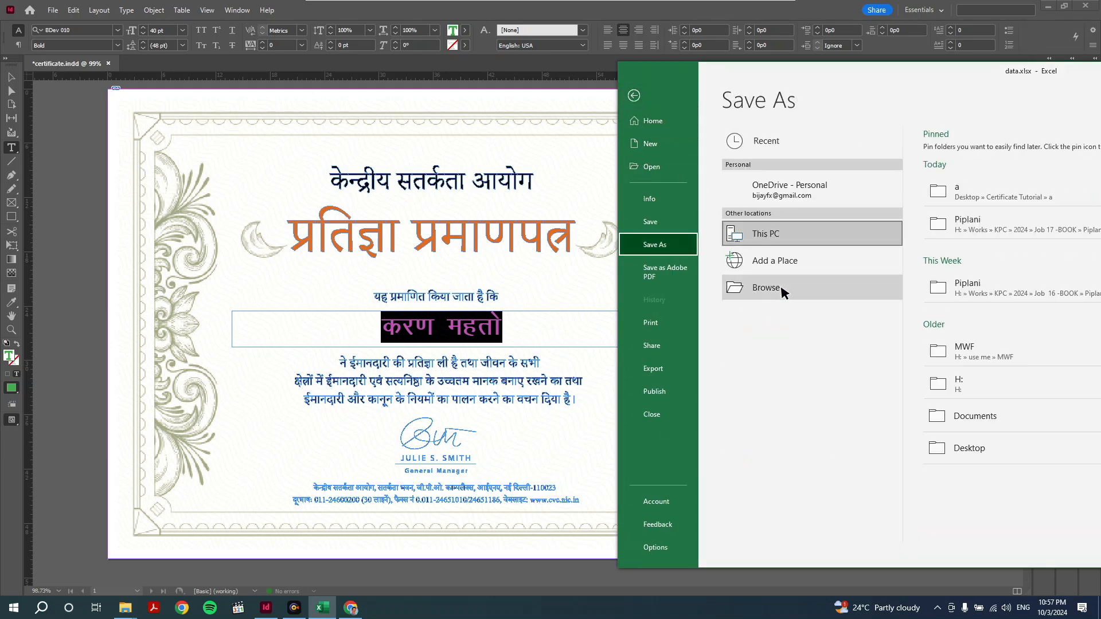
left_click(797, 281)
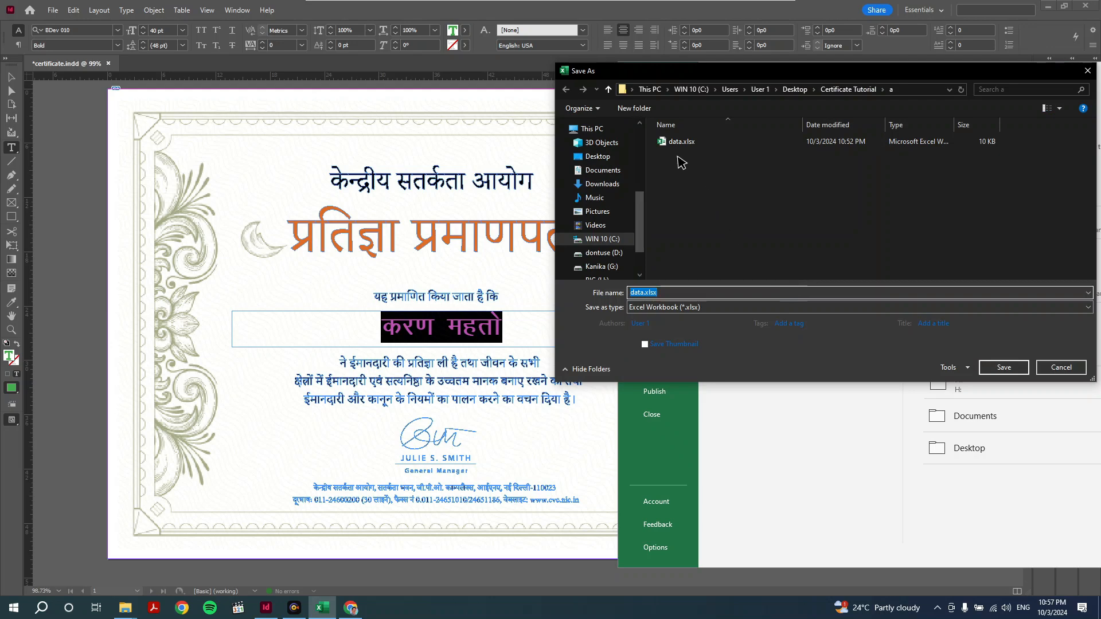
left_click(643, 294)
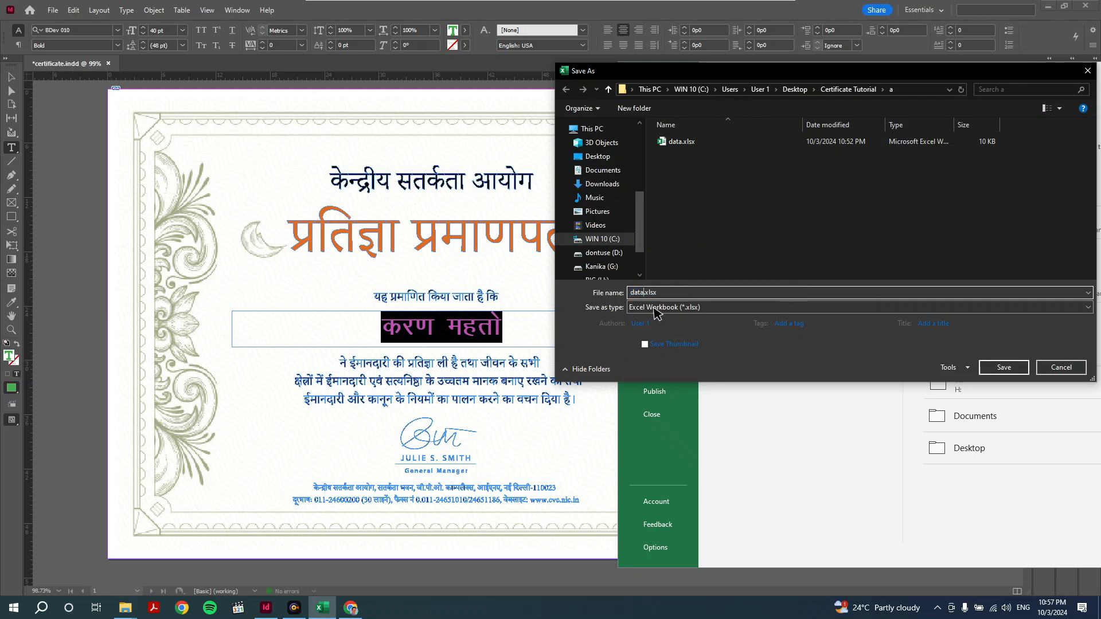
left_click(660, 323)
type("Final")
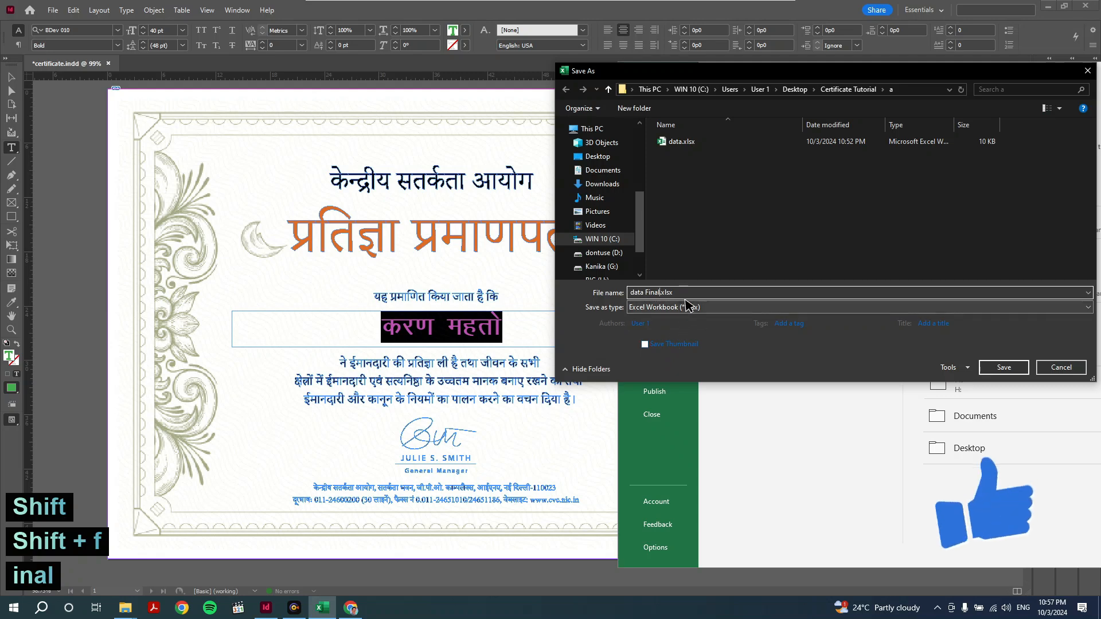
left_click(688, 306)
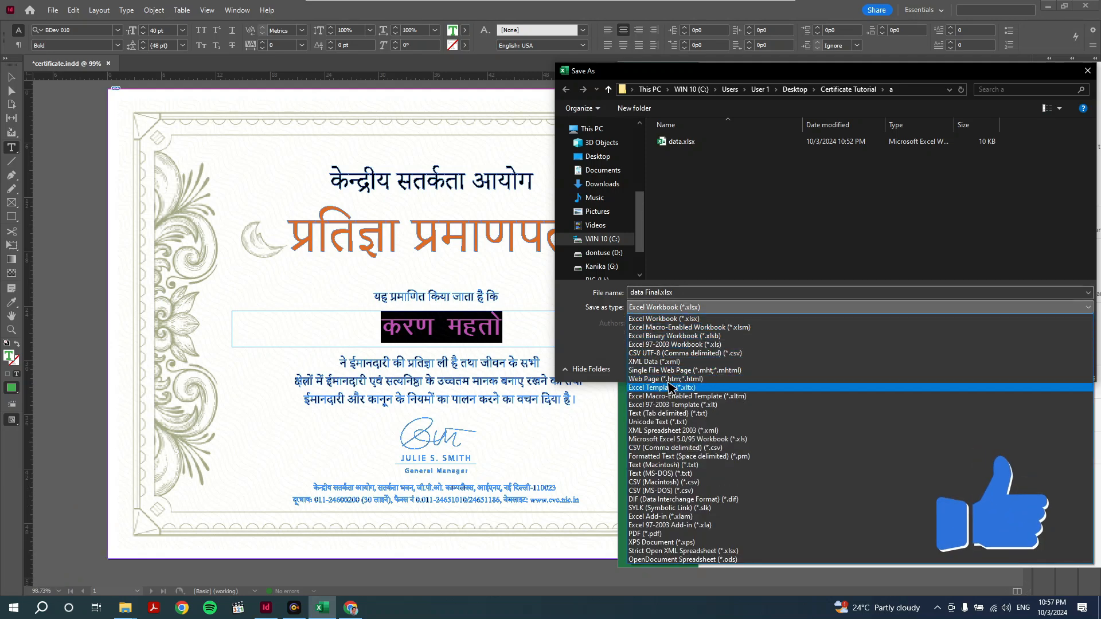
left_click(691, 448)
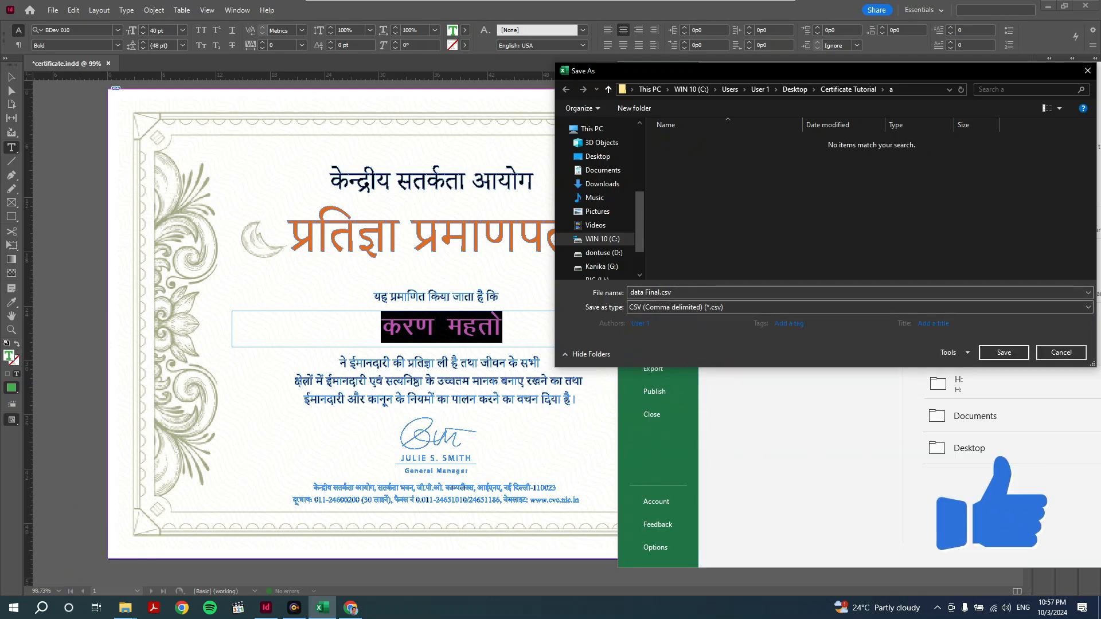
left_click(1004, 353)
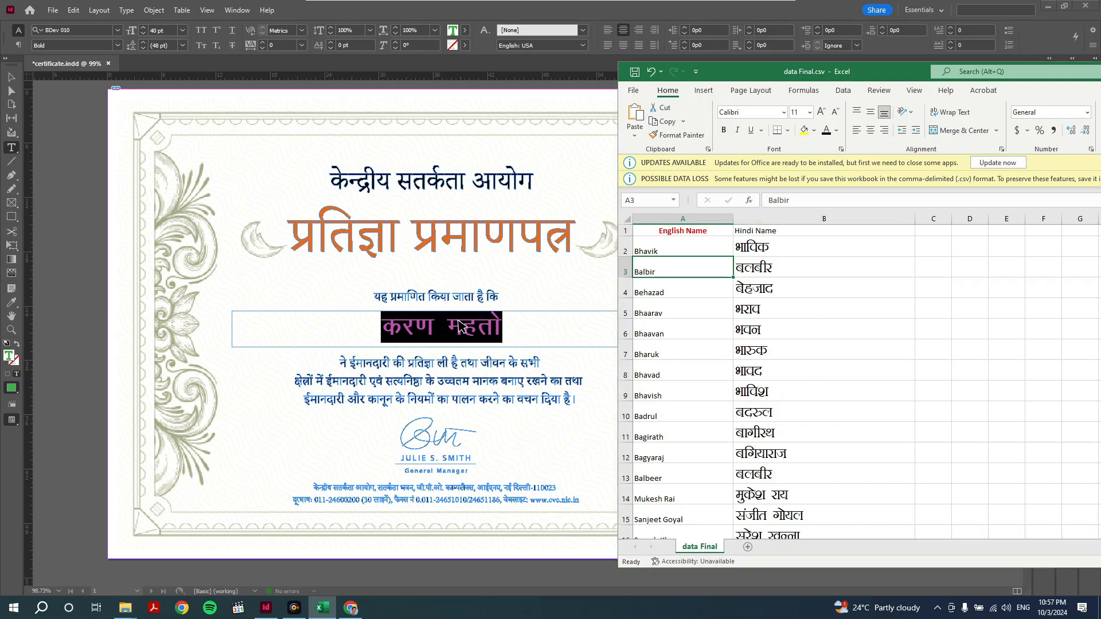
- Return to InDesign and select the sample name on the certificate
left_click(525, 323)
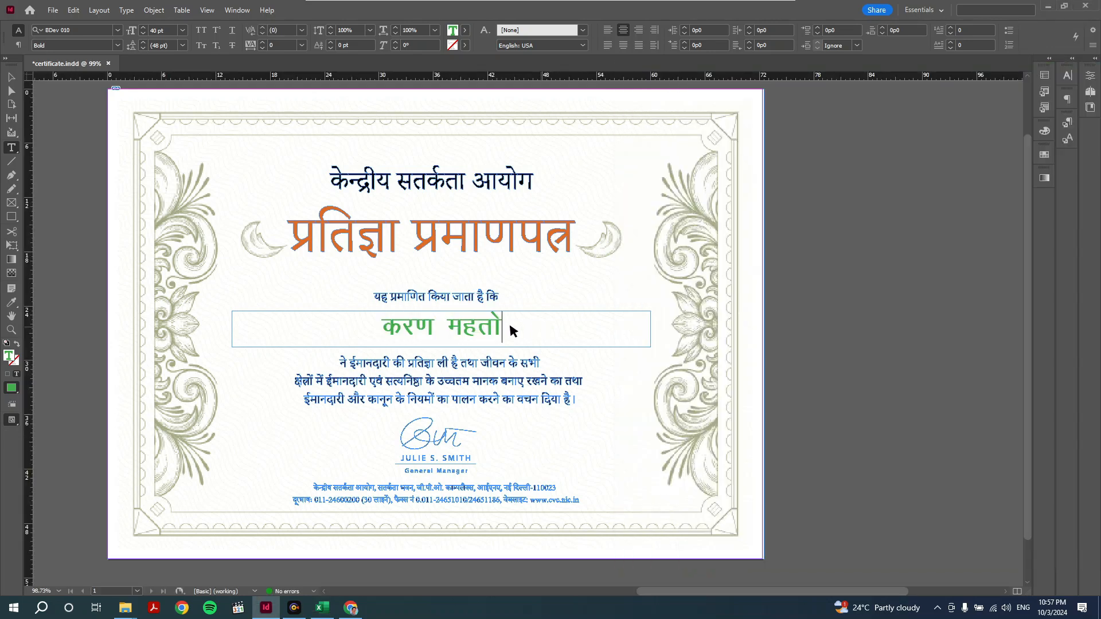
left_click_drag(509, 324, 362, 327)
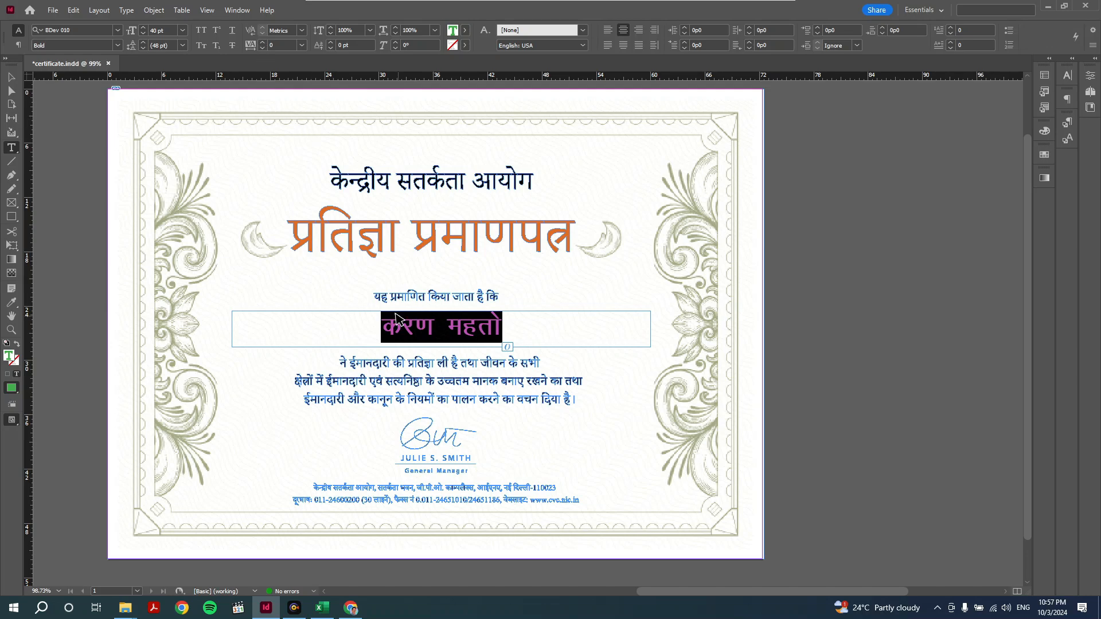
left_click(235, 12)
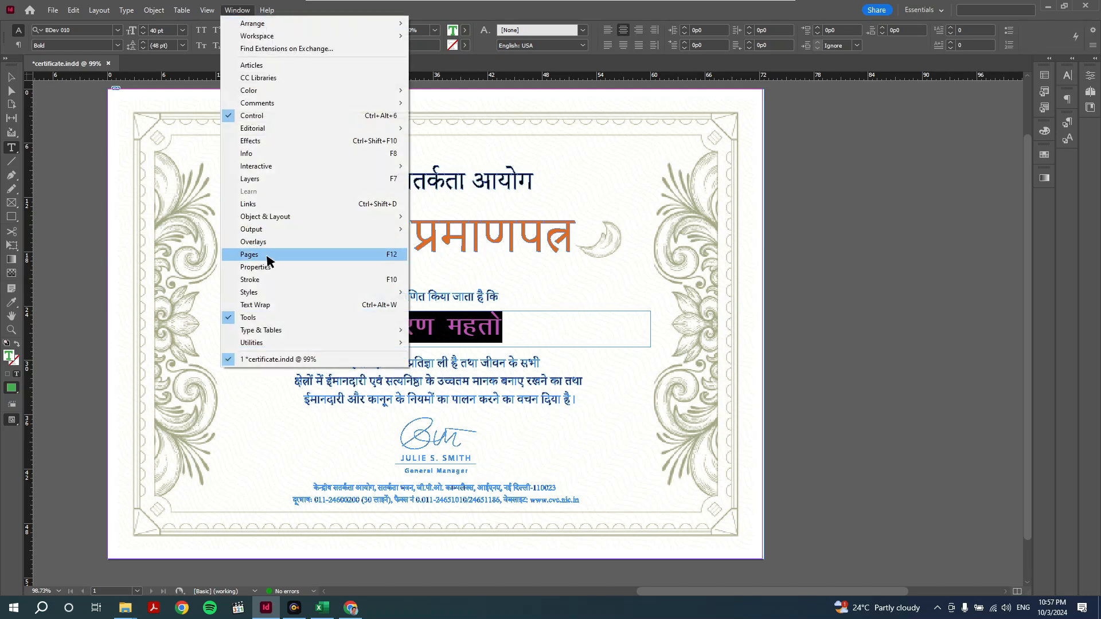
- Open the Data Merge panel and move it lower on the screen
mouse_move(271, 344)
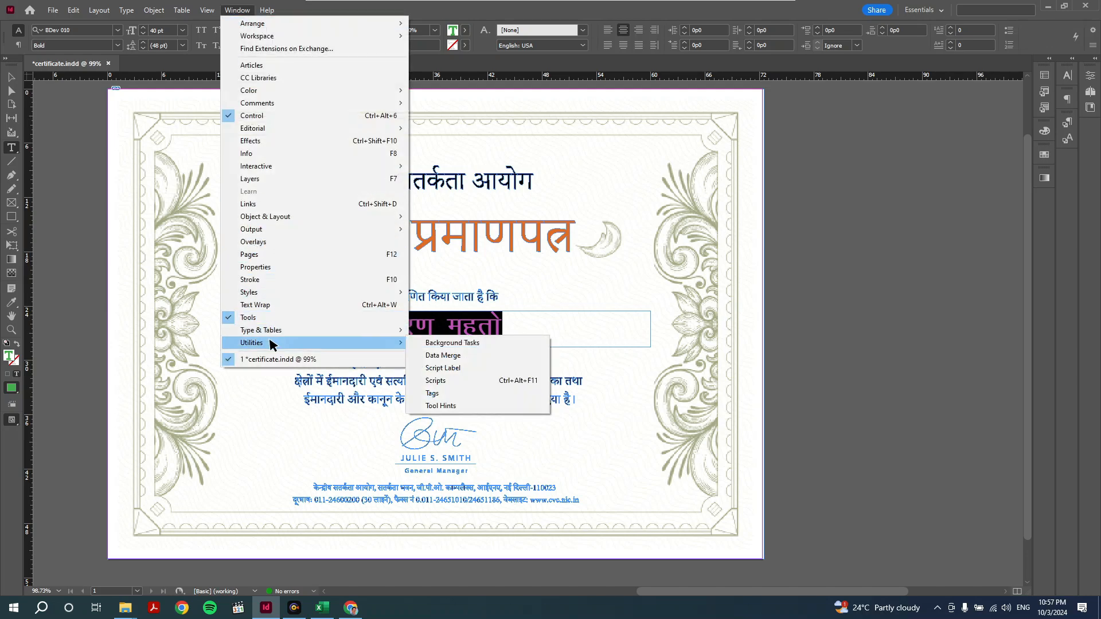
left_click(457, 353)
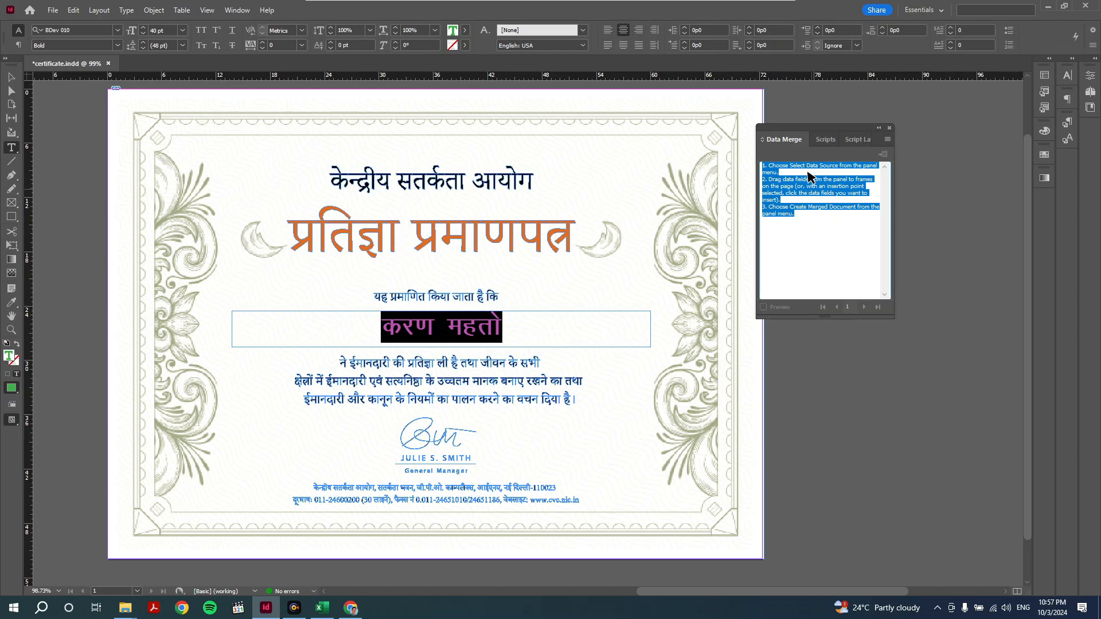
left_click_drag(797, 130, 824, 199)
left_click(839, 319)
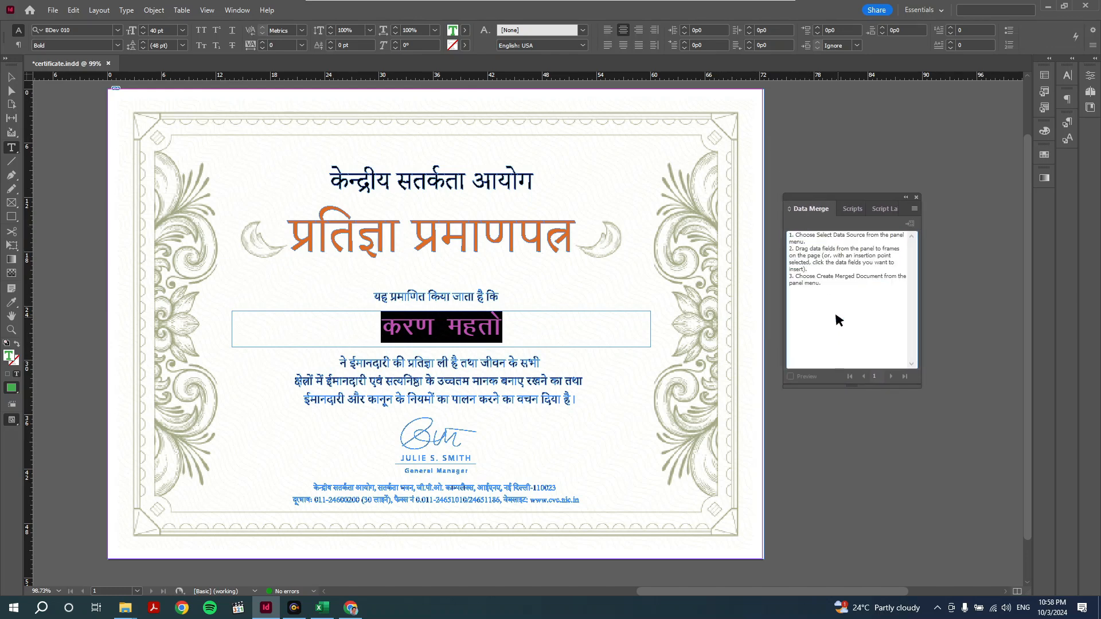
- Select data Final.csv from folder a as the data source; it fails to open
left_click(914, 211)
left_click(943, 210)
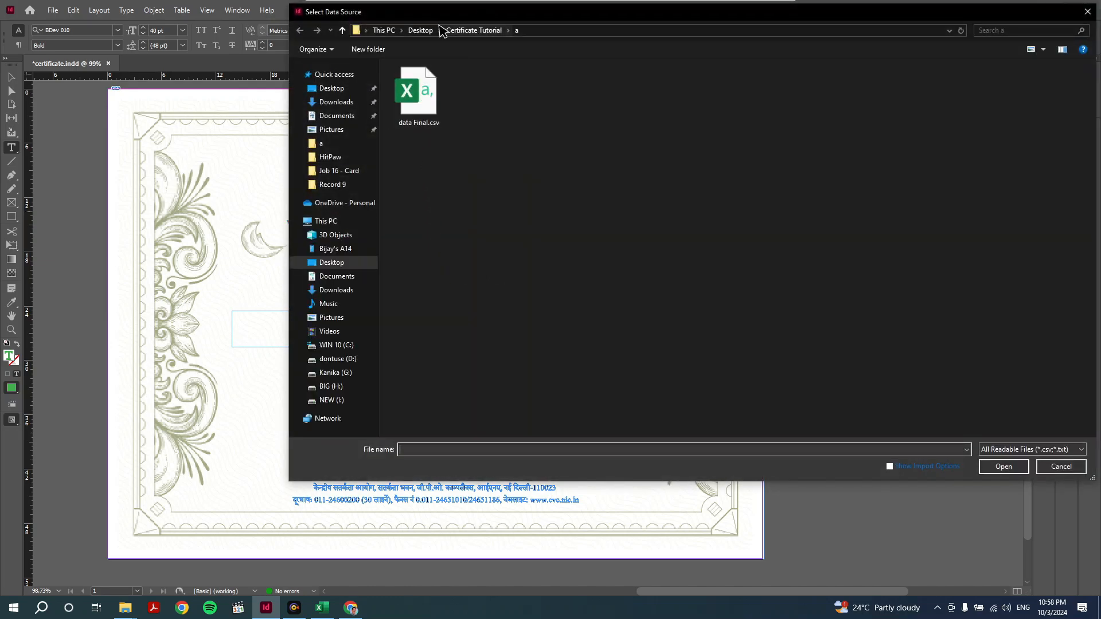
left_click(457, 32)
double_click(401, 82)
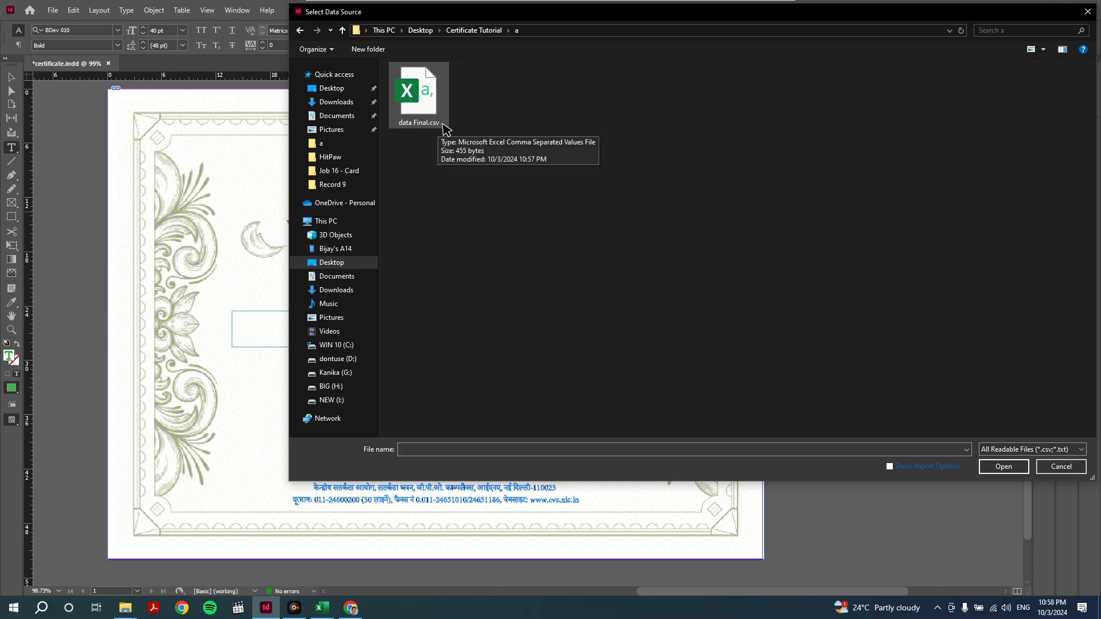
left_click(441, 121)
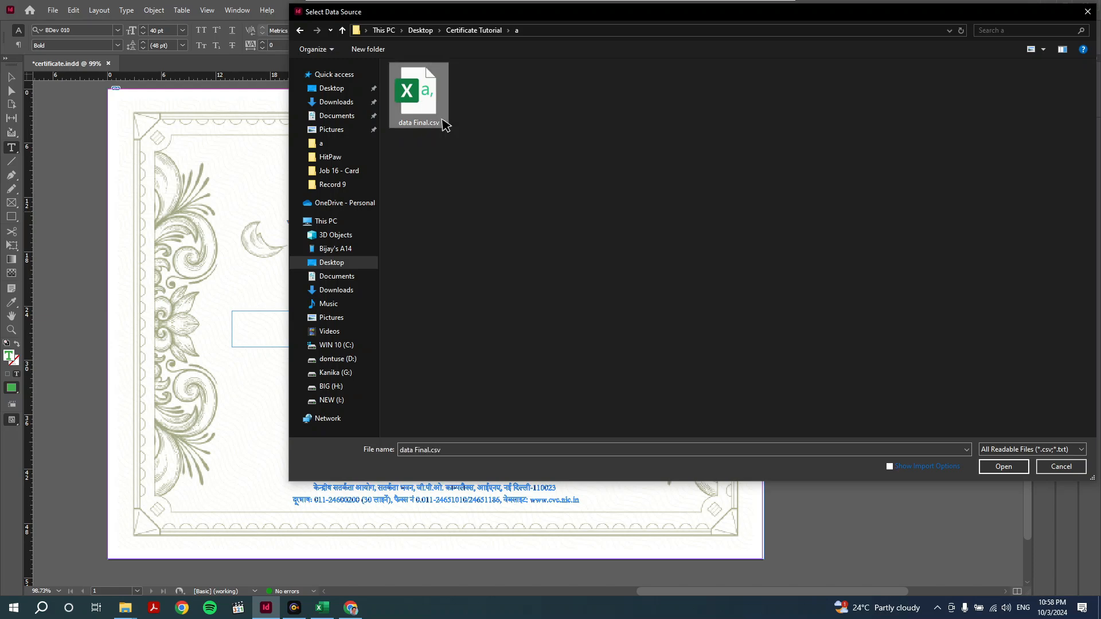
left_click(1001, 467)
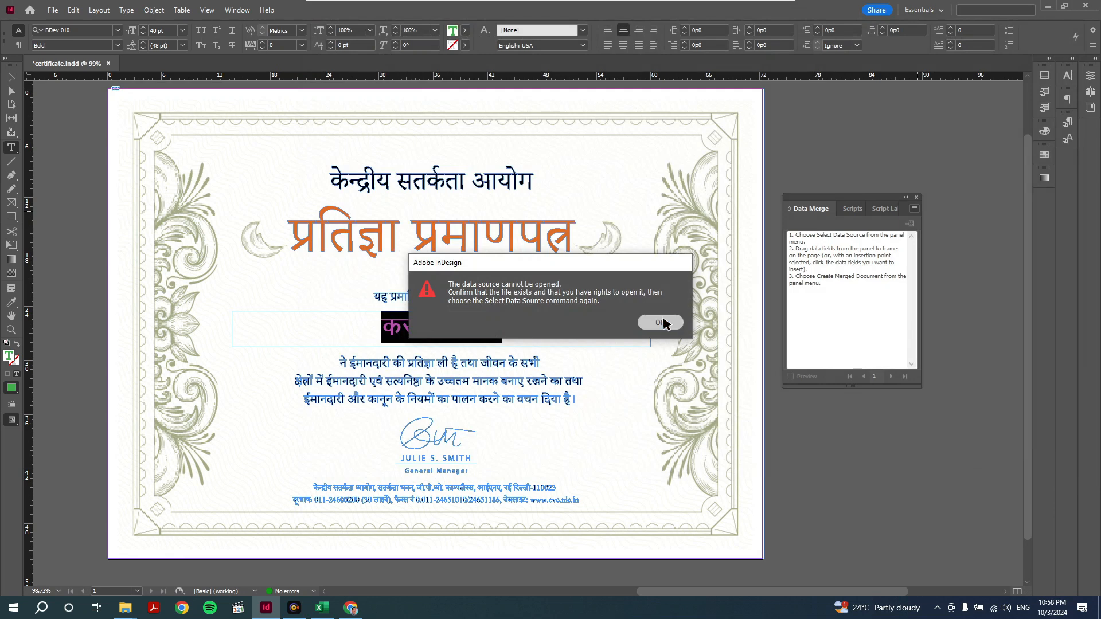
- Dismiss the error, close the Excel workbook, and load data Final.csv to get the Hindi Name field
left_click(660, 322)
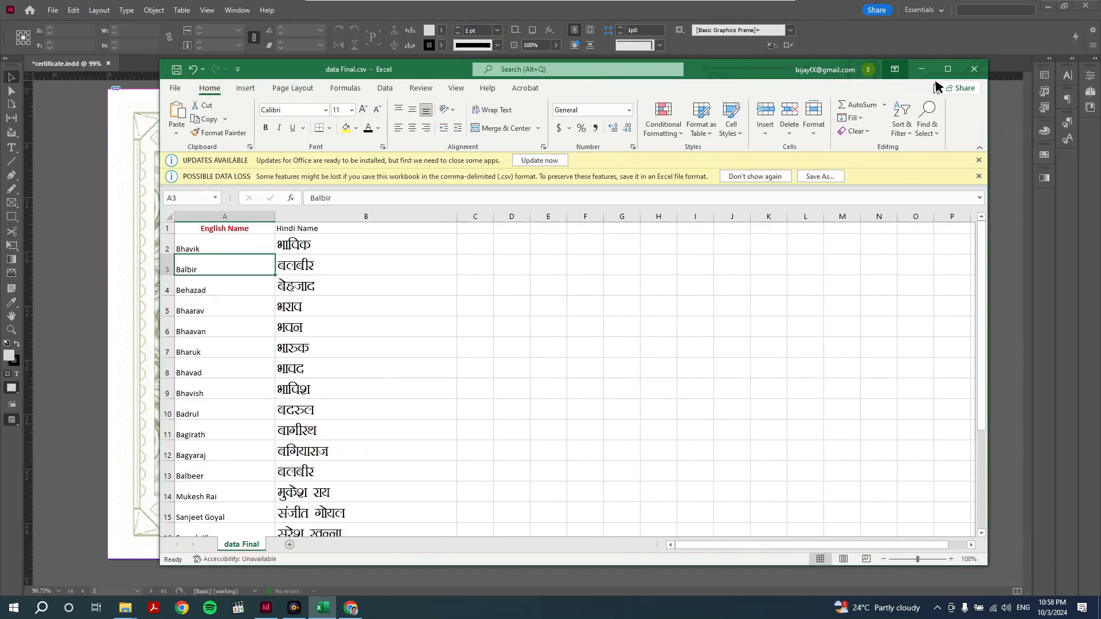
left_click(971, 77)
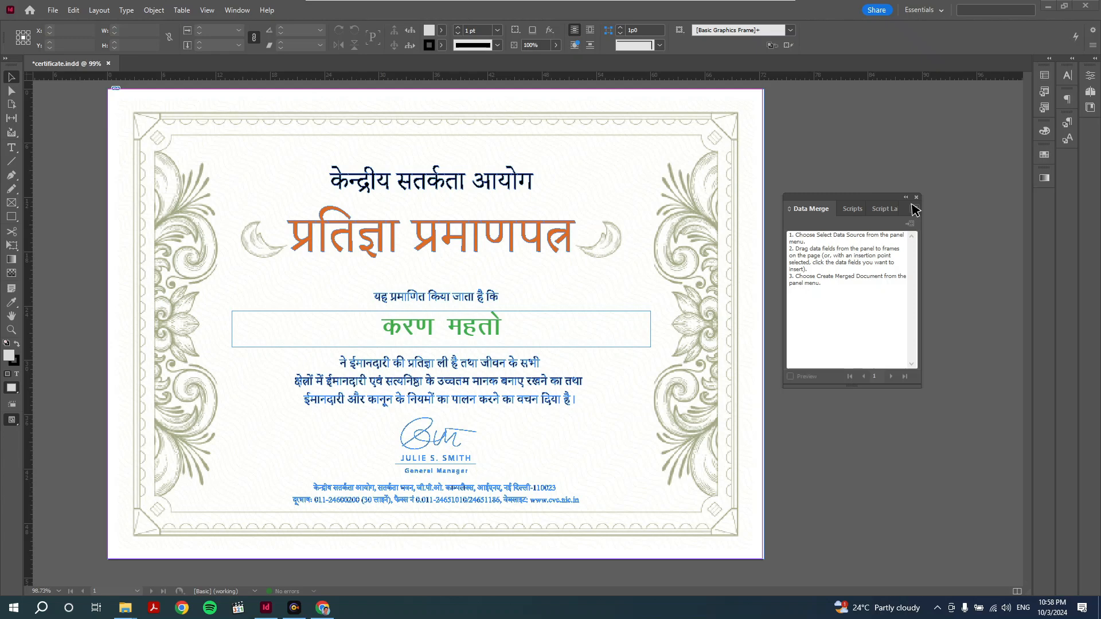
left_click(915, 210)
left_click(986, 219)
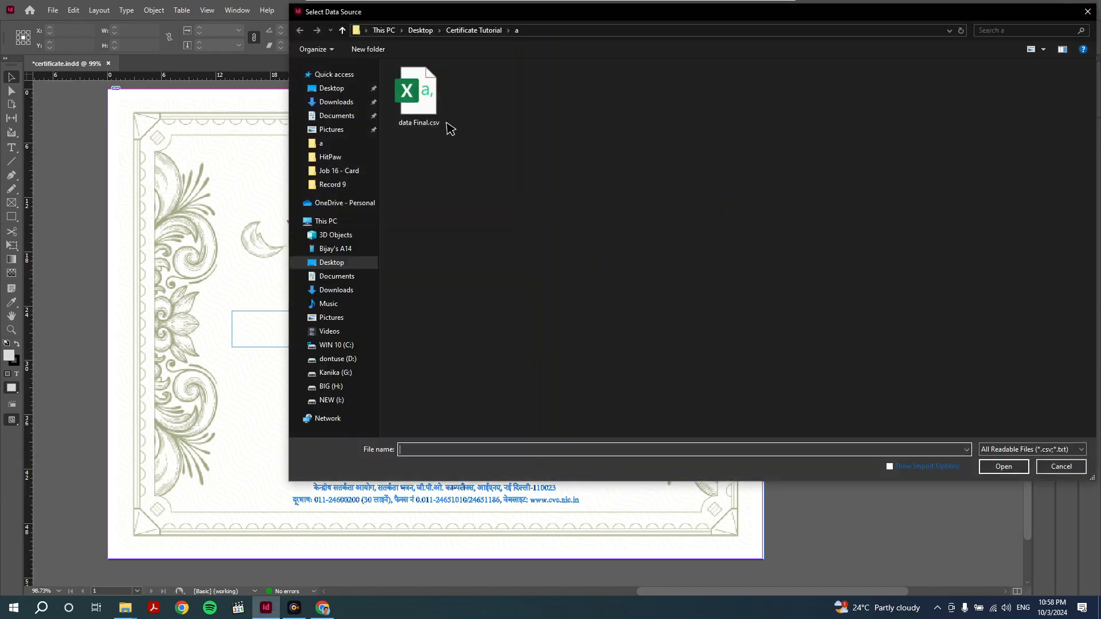
double_click(418, 109)
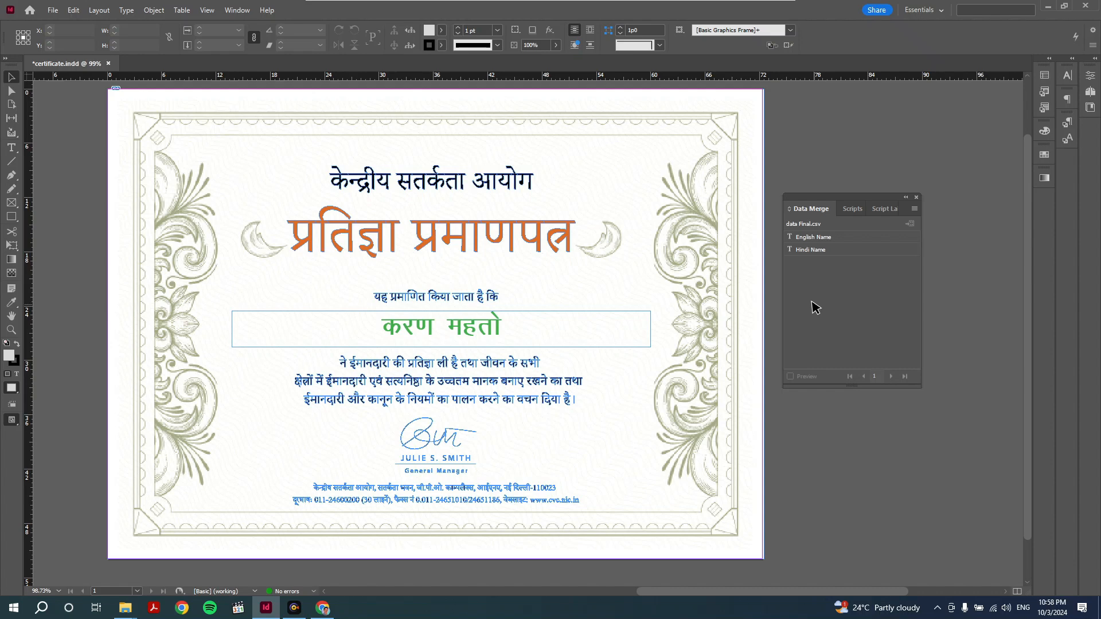
left_click(813, 250)
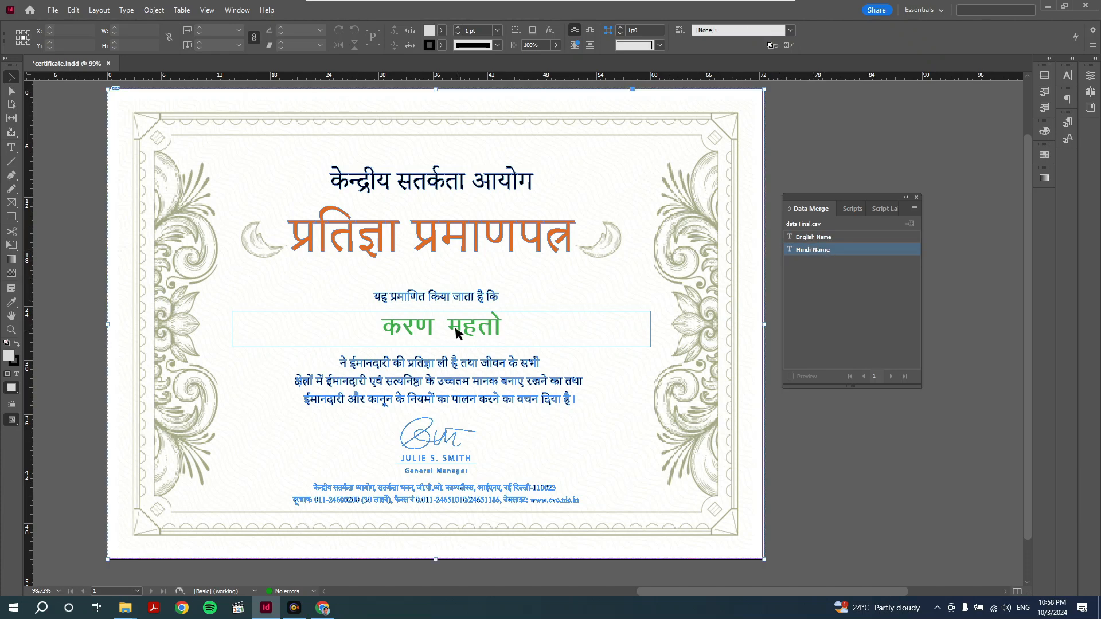
left_click(478, 326)
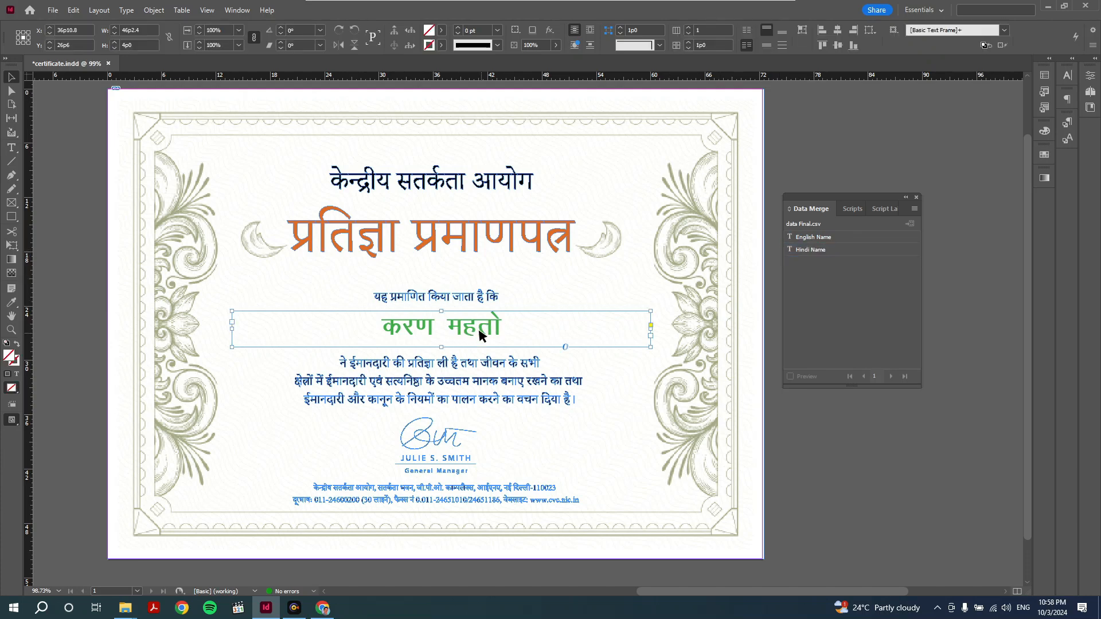
left_click(11, 148)
left_click_drag(369, 328, 525, 324)
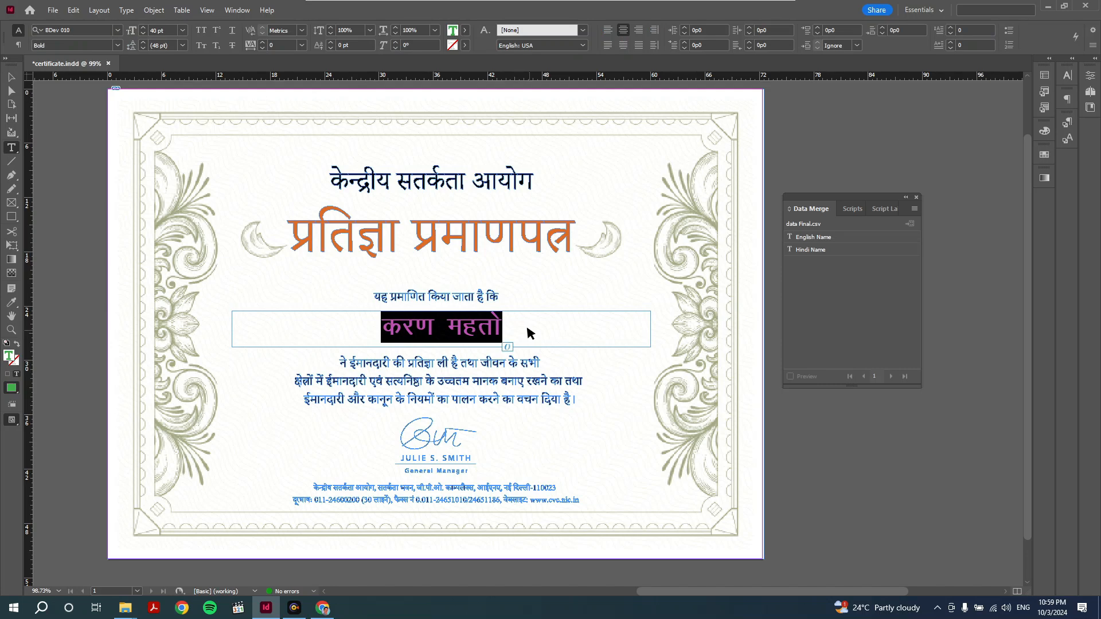
left_click(806, 251)
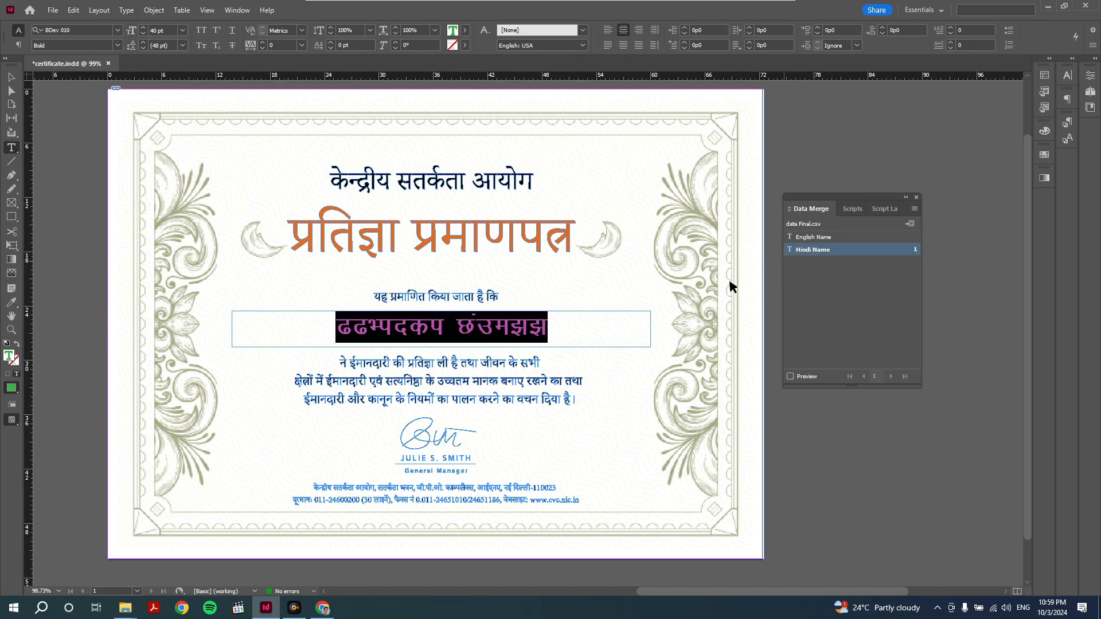
- Preview the merged names record by record through to the last record, then select the name line
left_click(791, 376)
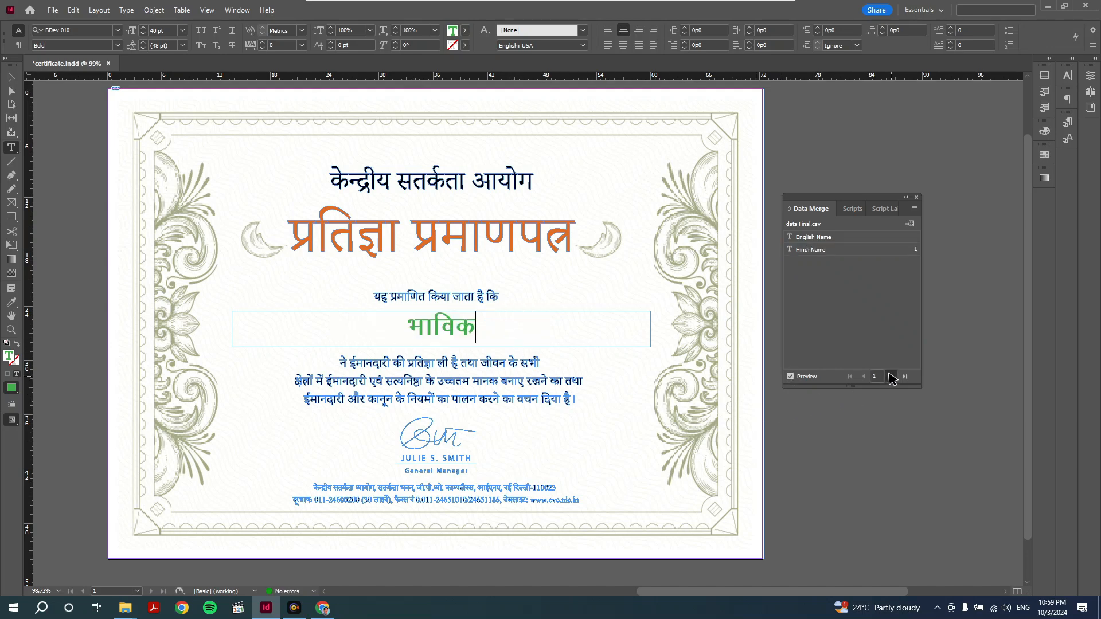
left_click(892, 377)
left_click(892, 376)
left_click(892, 376)
left_click(892, 376)
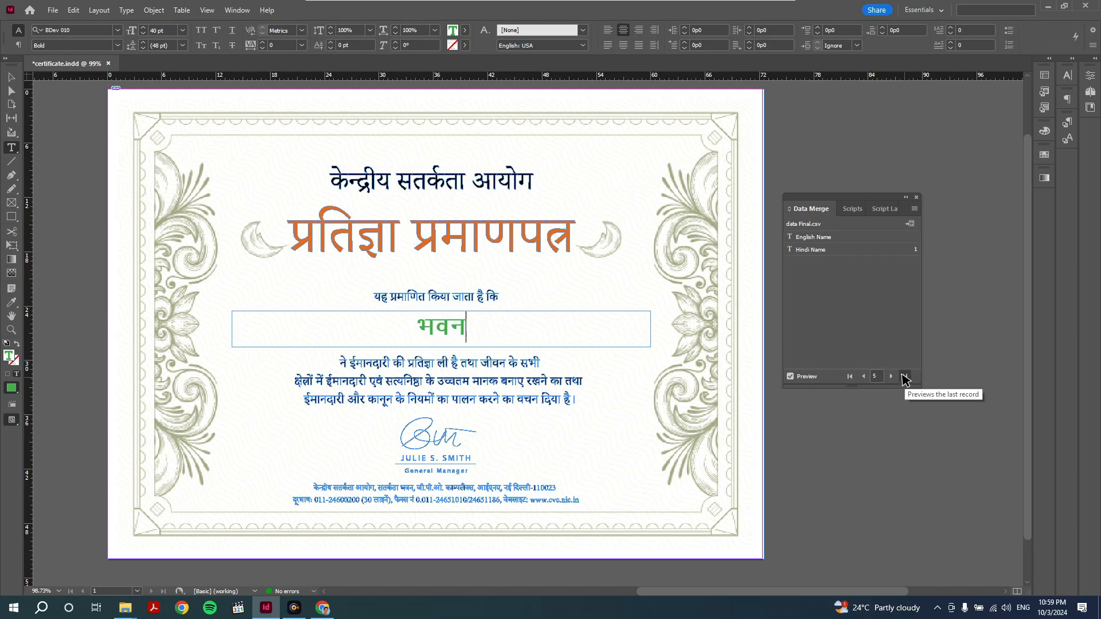
left_click(904, 378)
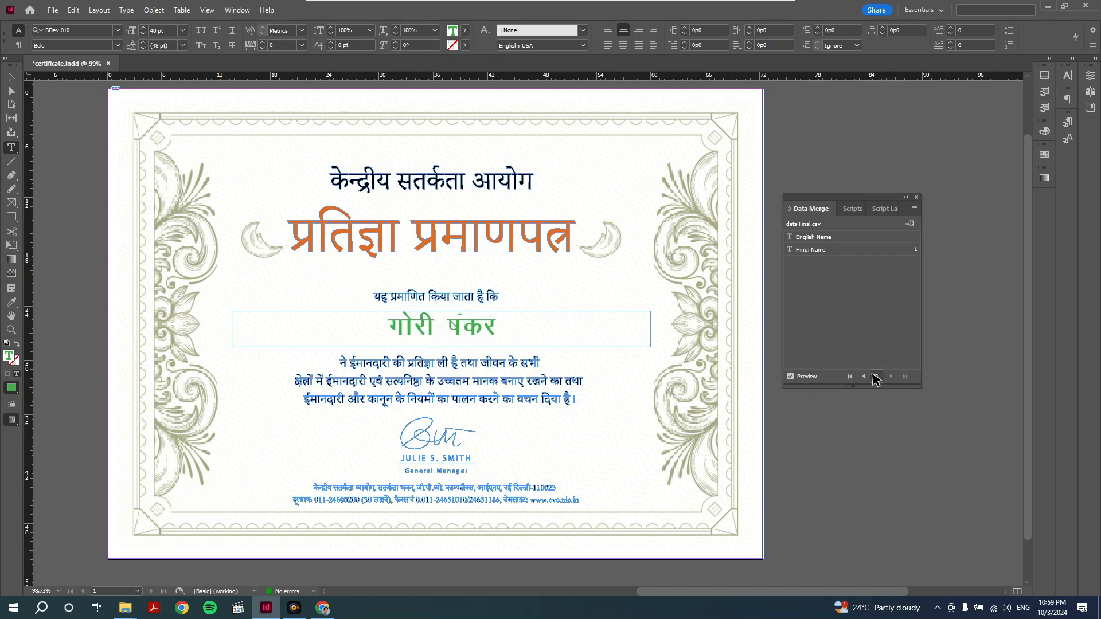
left_click_drag(445, 317, 453, 320)
triple_click(453, 323)
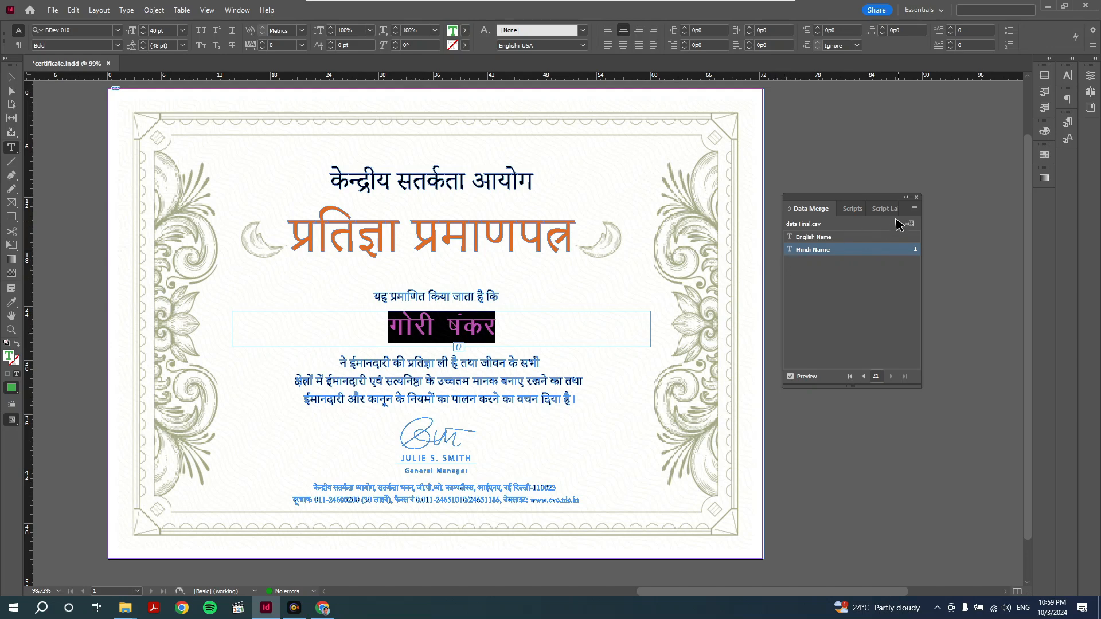
- Create a merged document from all records, one per page, and dismiss the overset-text notice
left_click(914, 210)
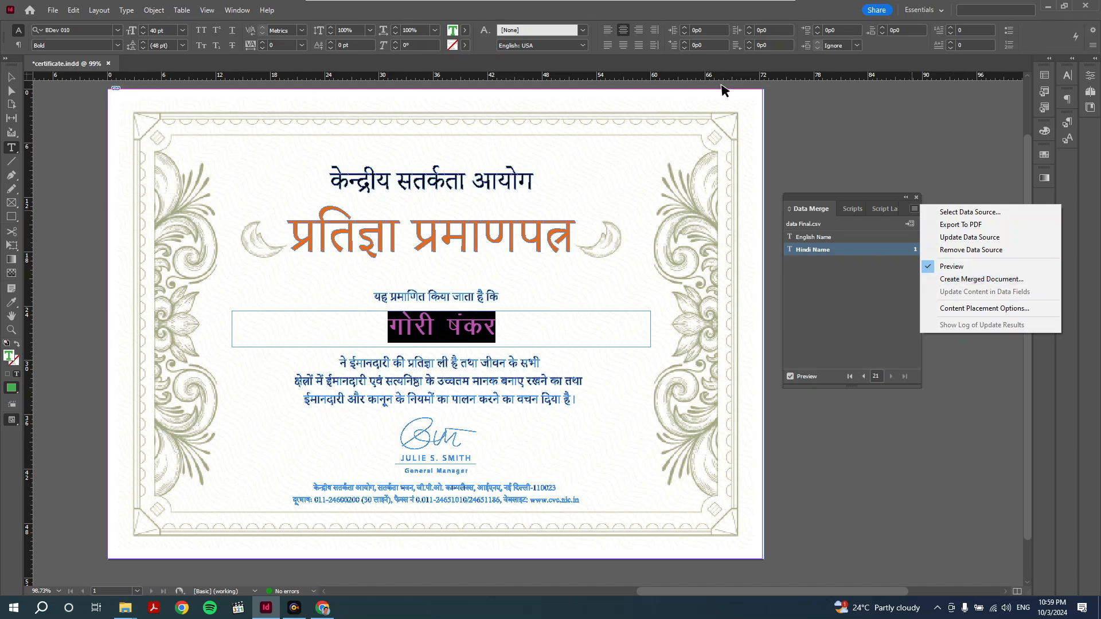
left_click(770, 142)
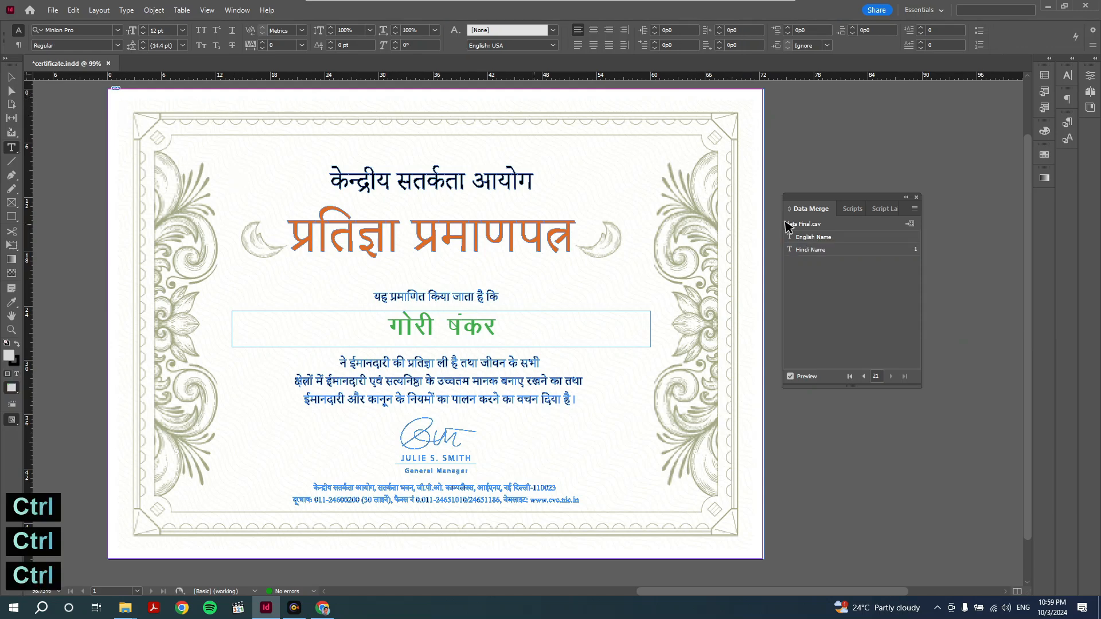
left_click(915, 209)
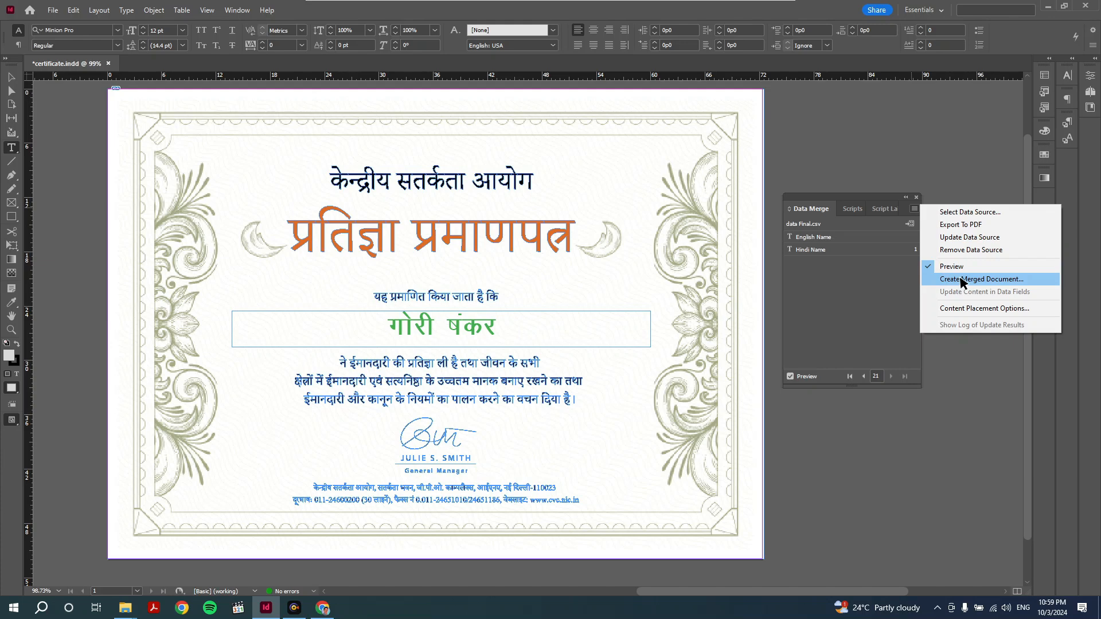
left_click(963, 280)
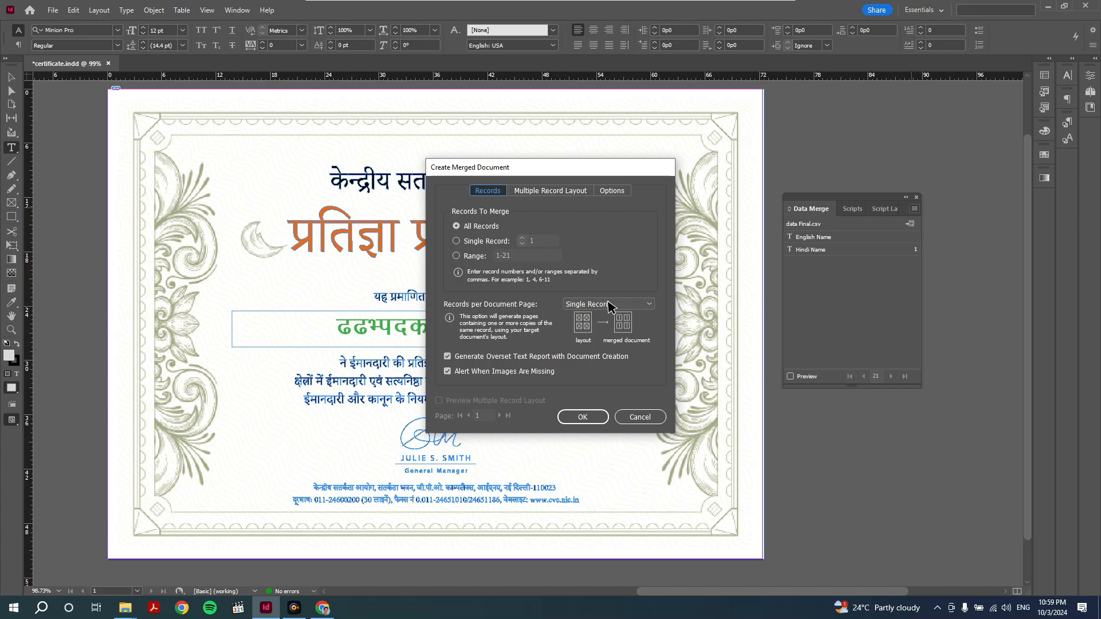
left_click(579, 418)
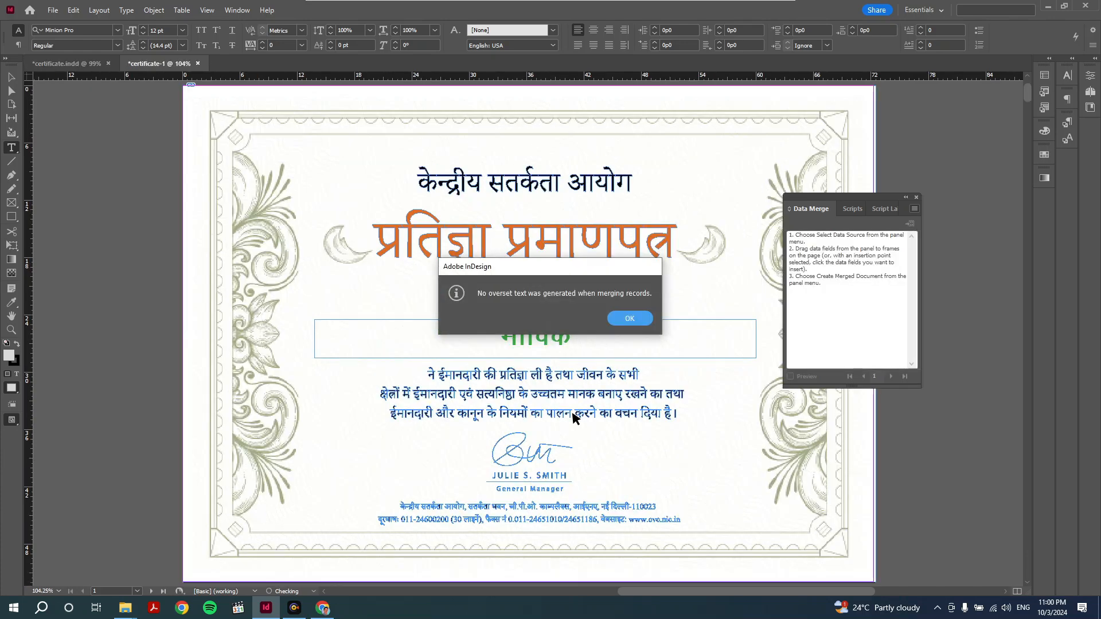
left_click(629, 319)
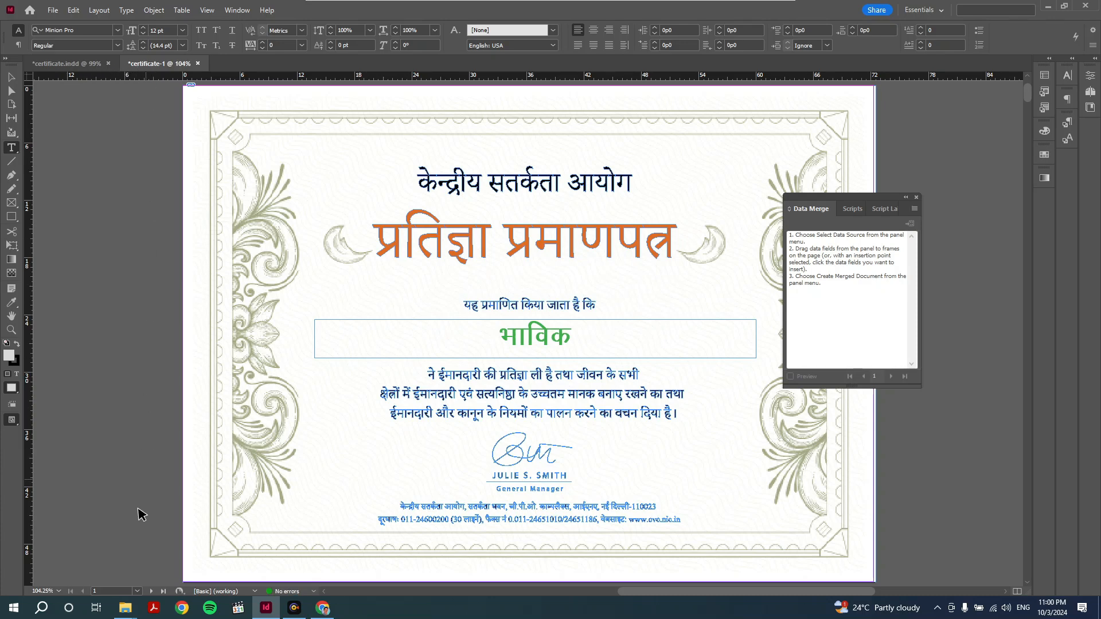
- Scroll down to page 21 of the merged document and close the Data Merge panel
left_click(133, 591)
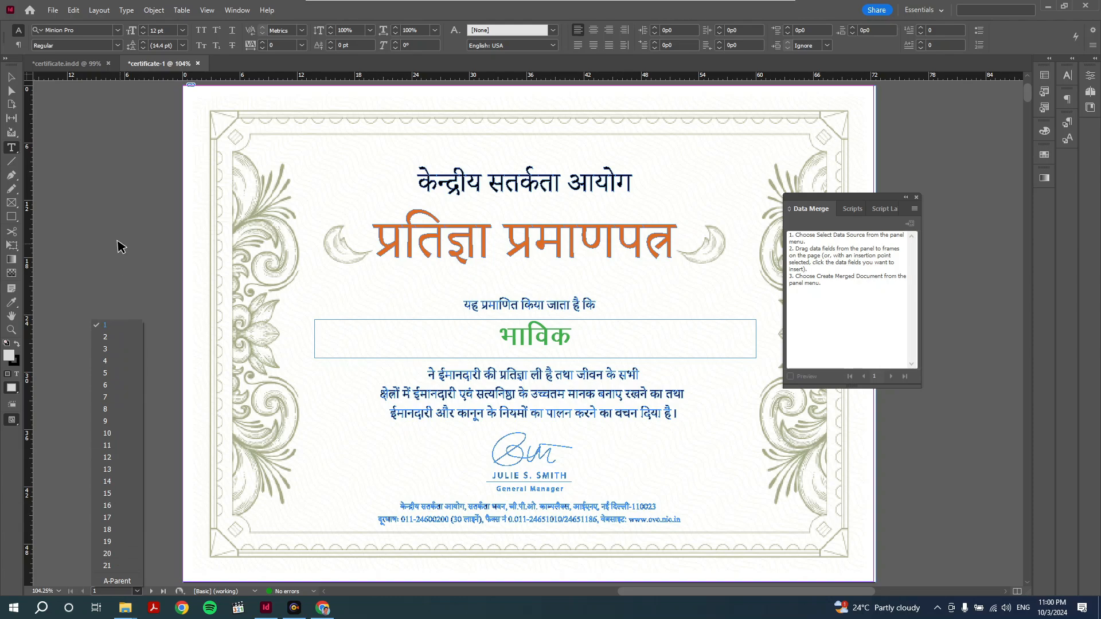
key("ctrl")
scroll(470, 316, "down", 3)
scroll(470, 320, "down", 5)
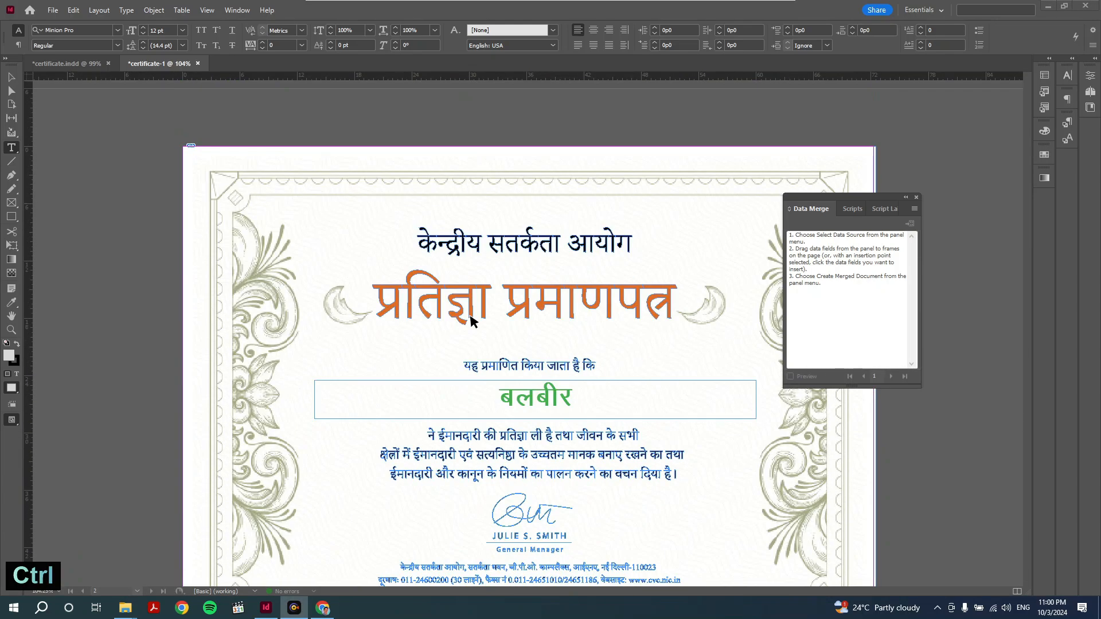
scroll(469, 321, "down", 3)
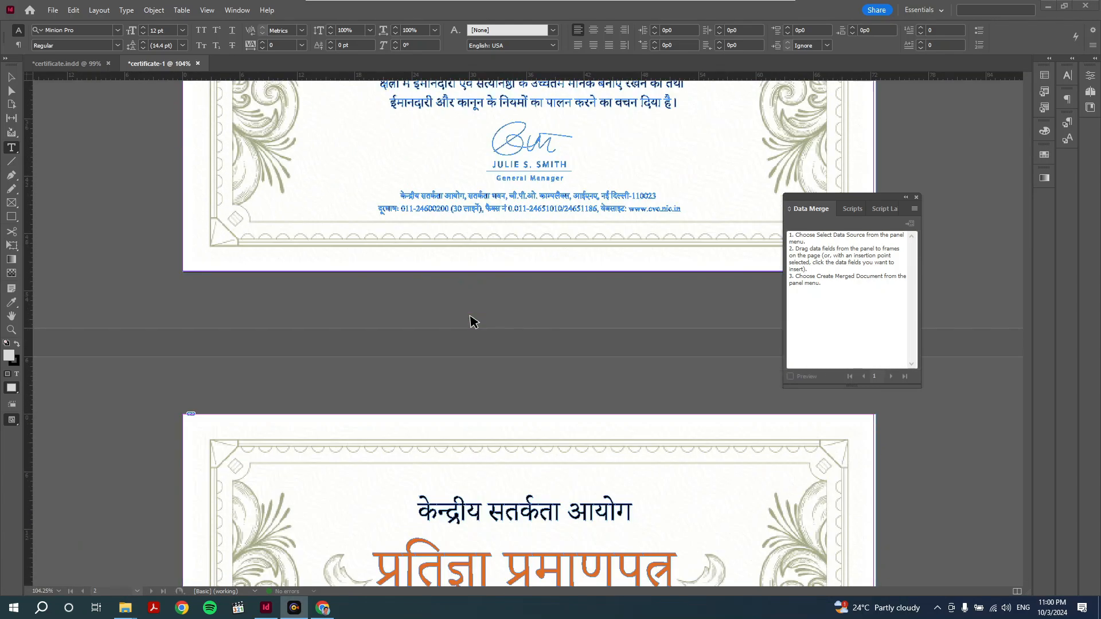
left_click_drag(854, 197, 914, 214)
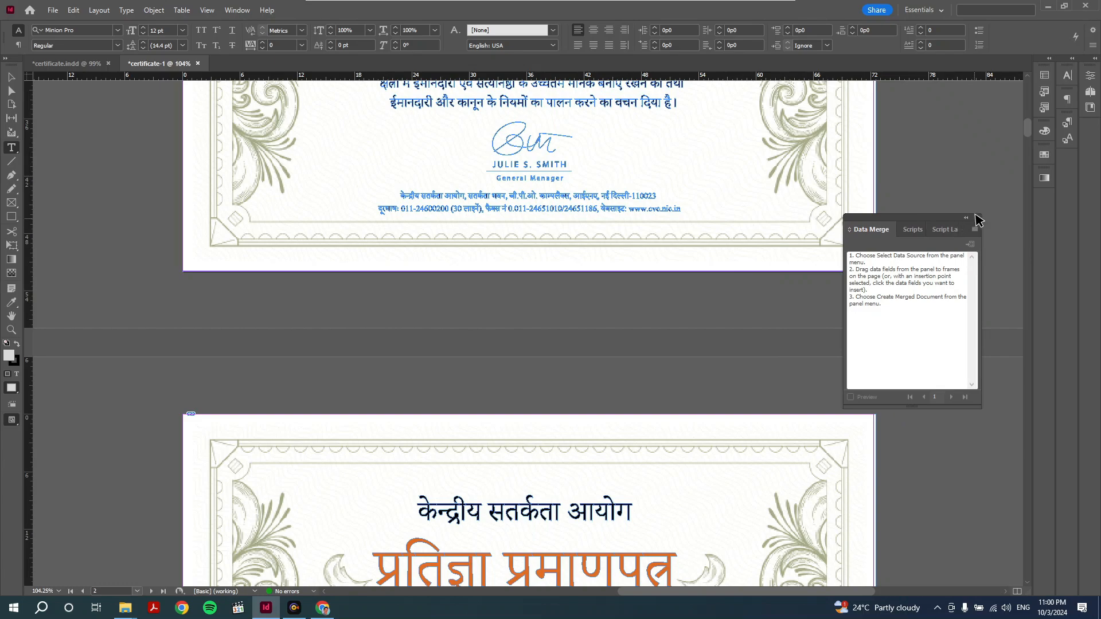
left_click(977, 215)
left_click_drag(1024, 130, 976, 581)
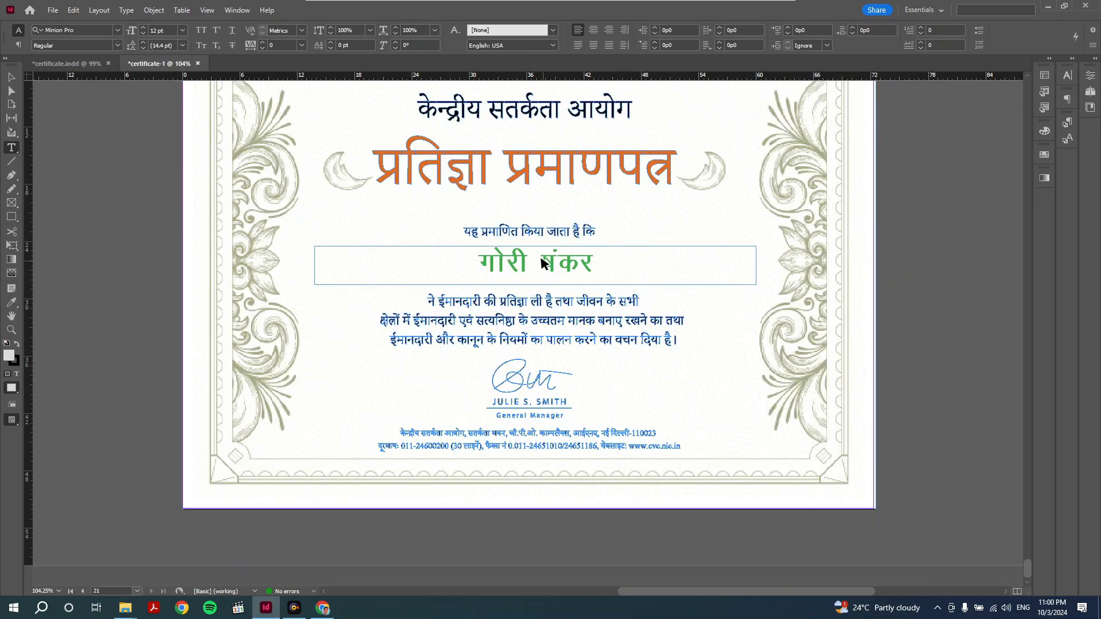
- Delete the garbled first letter of the surname on page 21's certificate
left_click_drag(542, 263, 546, 263)
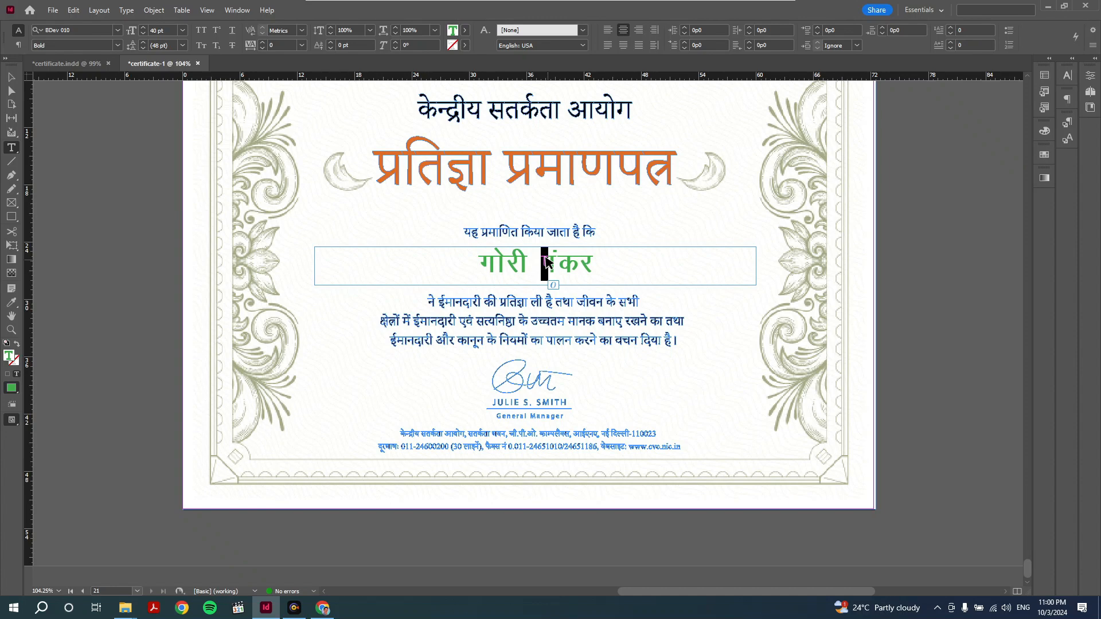
type("ष")
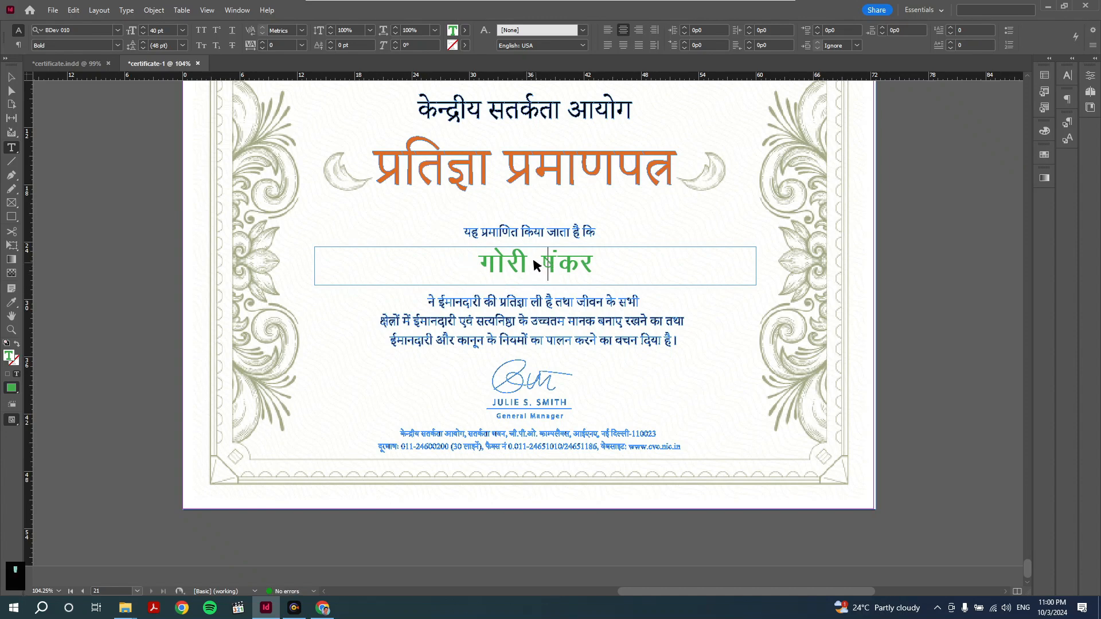
key("BackSpace")
type("श")
key("BackSpace")
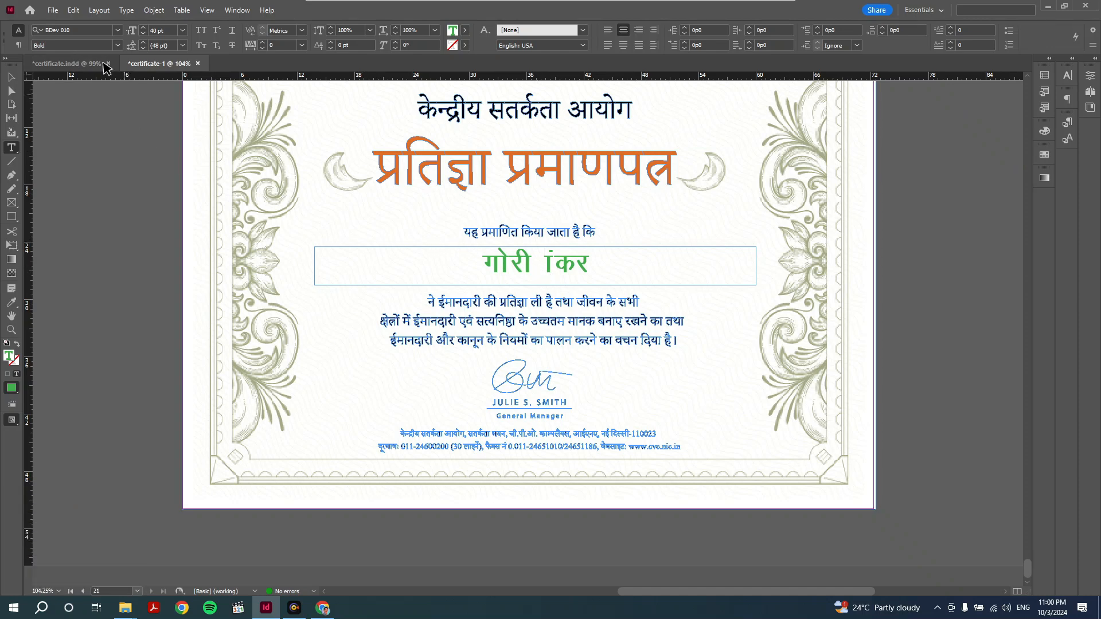
- Toggle Use Typographer's Quotes on and back off in Type preferences
left_click(73, 10)
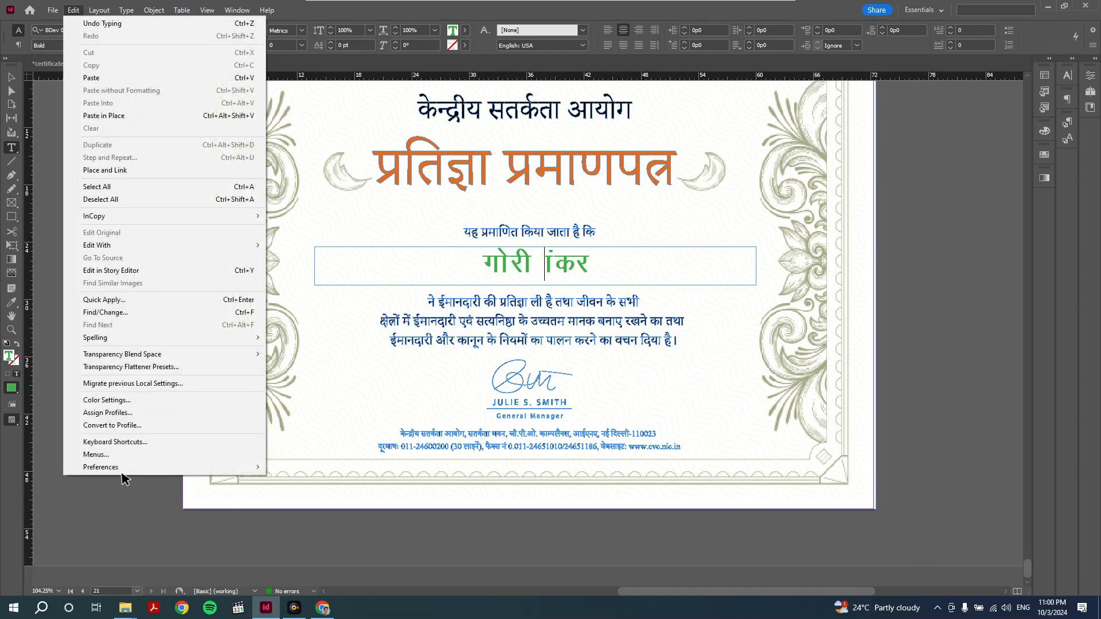
mouse_move(126, 467)
left_click(295, 258)
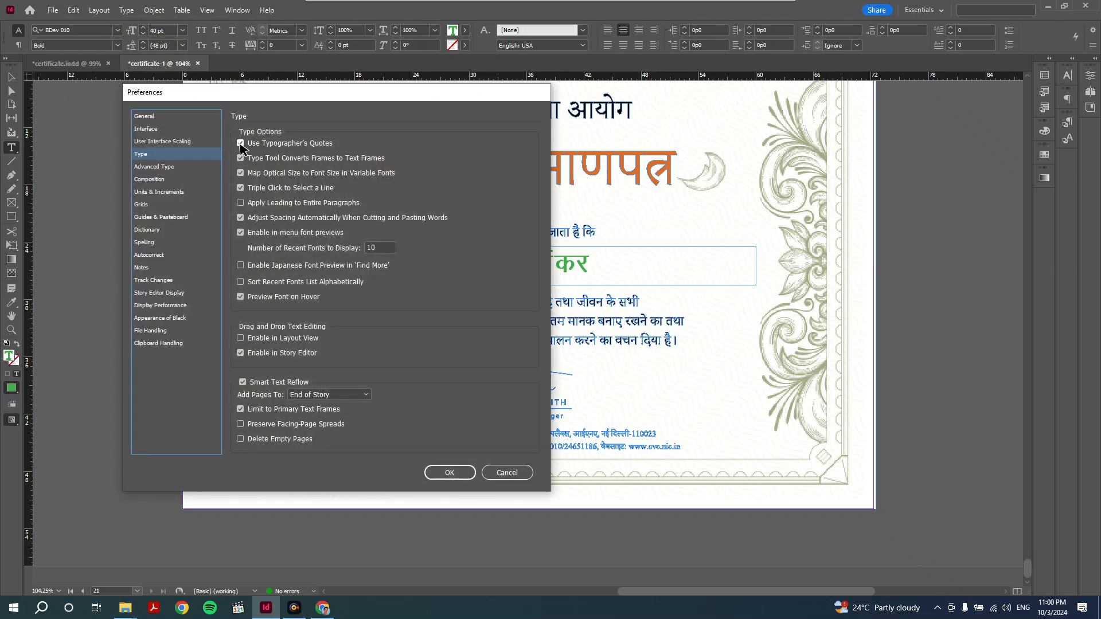
left_click(240, 143)
left_click(241, 144)
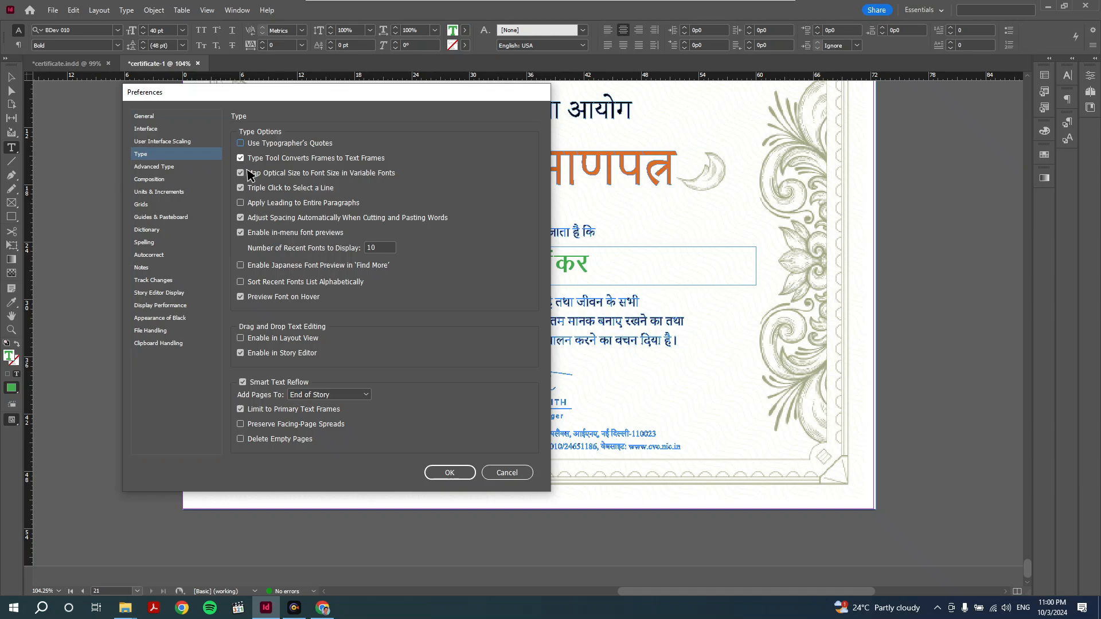
left_click(449, 472)
left_click(542, 264)
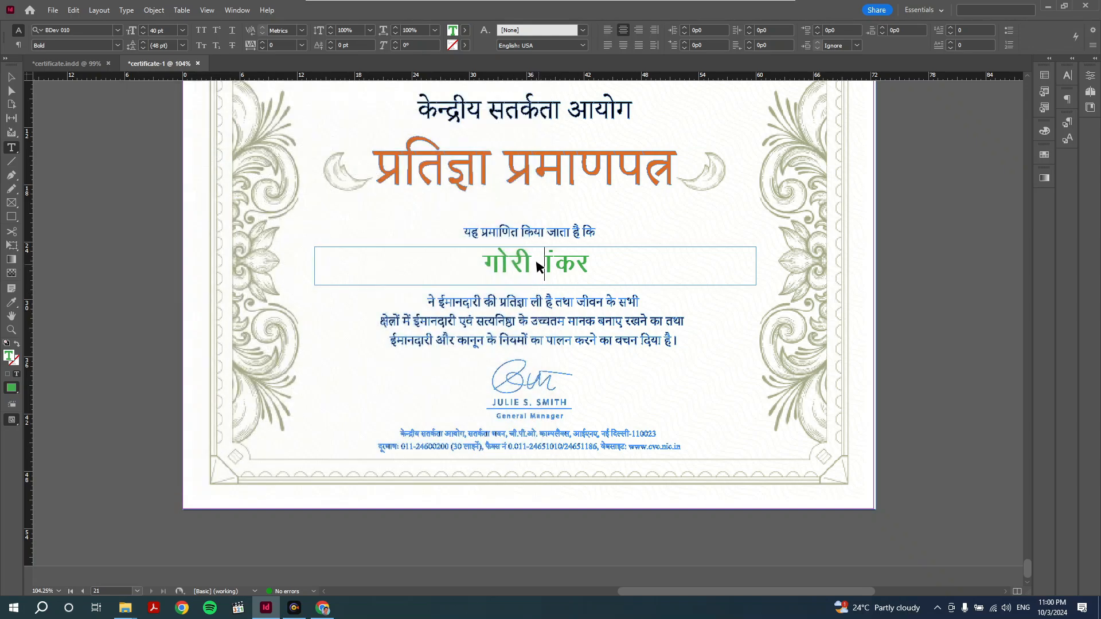
type("श")
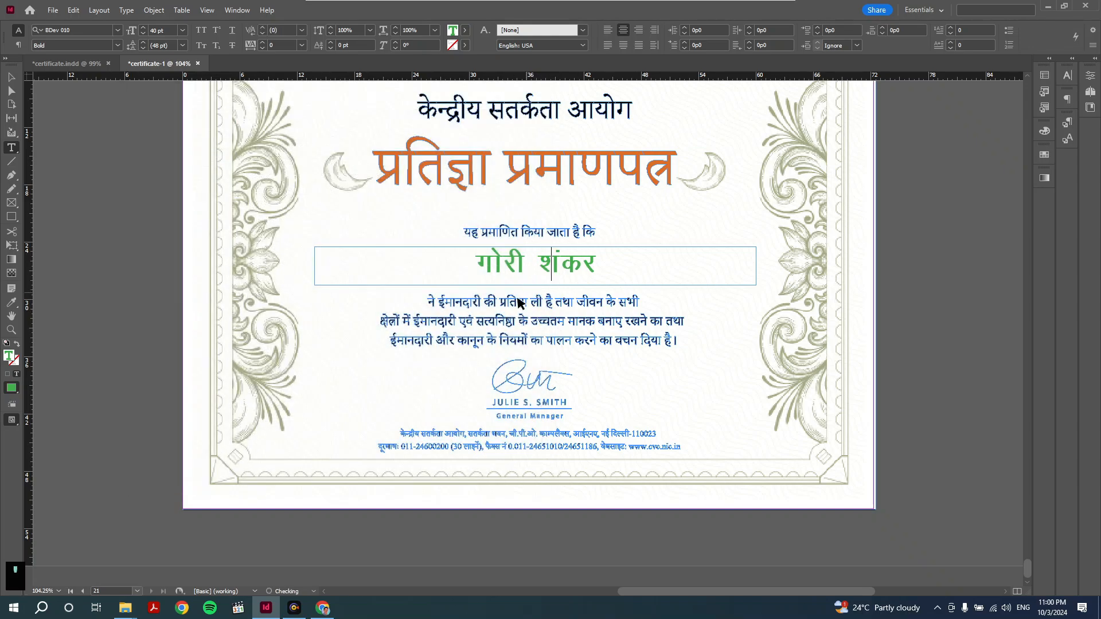
scroll(595, 367, "up", 5)
scroll(594, 359, "up", 9)
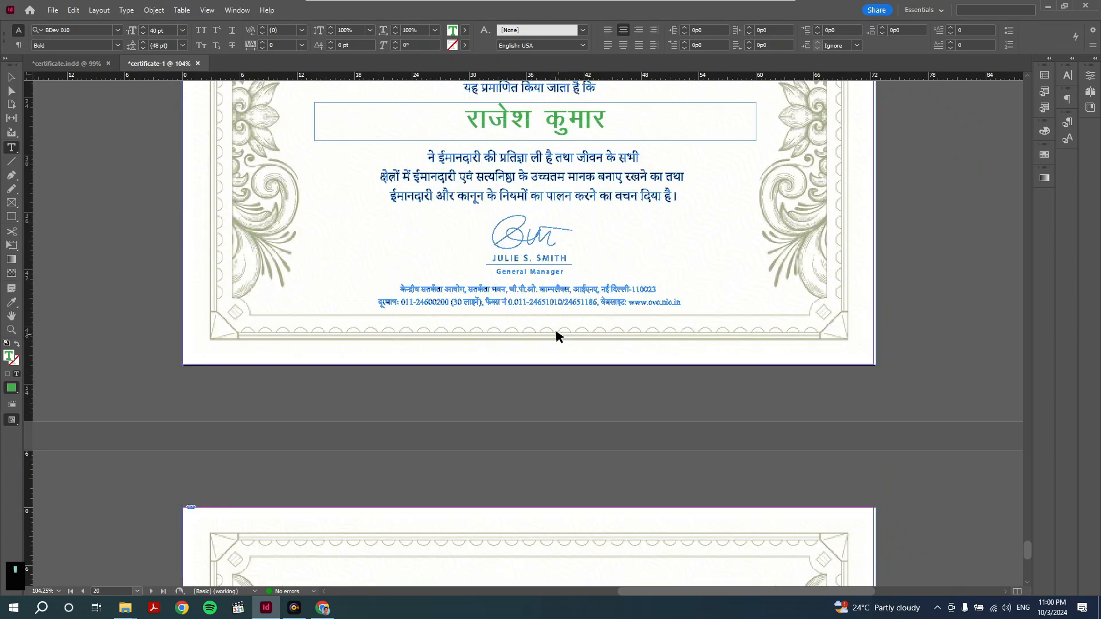
scroll(503, 346, "up", 3)
scroll(505, 344, "up", 7)
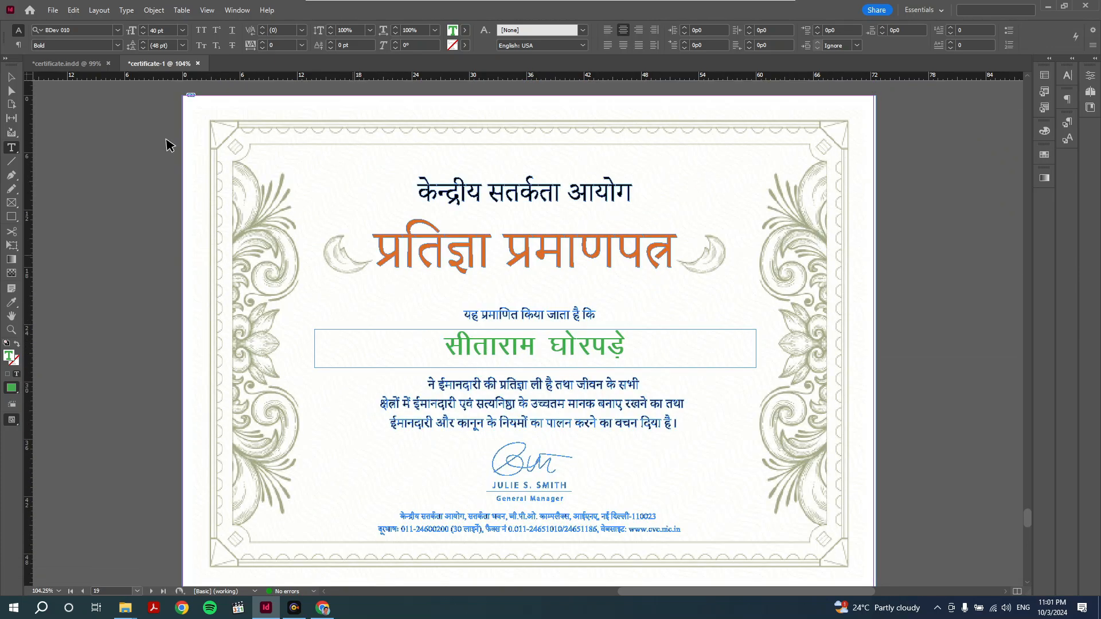
left_click(12, 76)
left_click(105, 165)
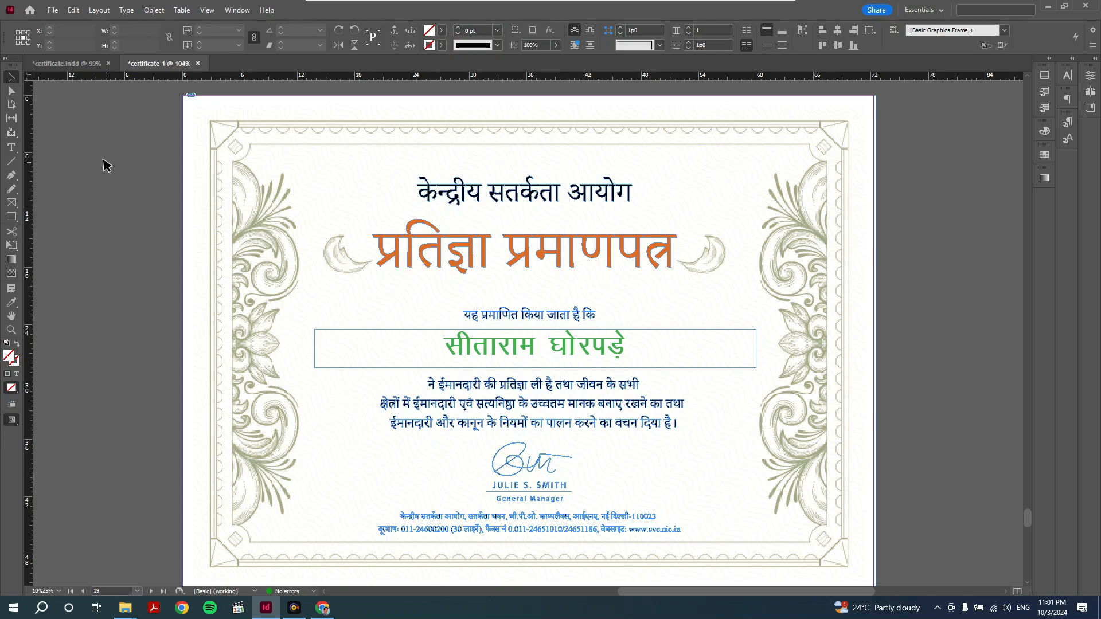